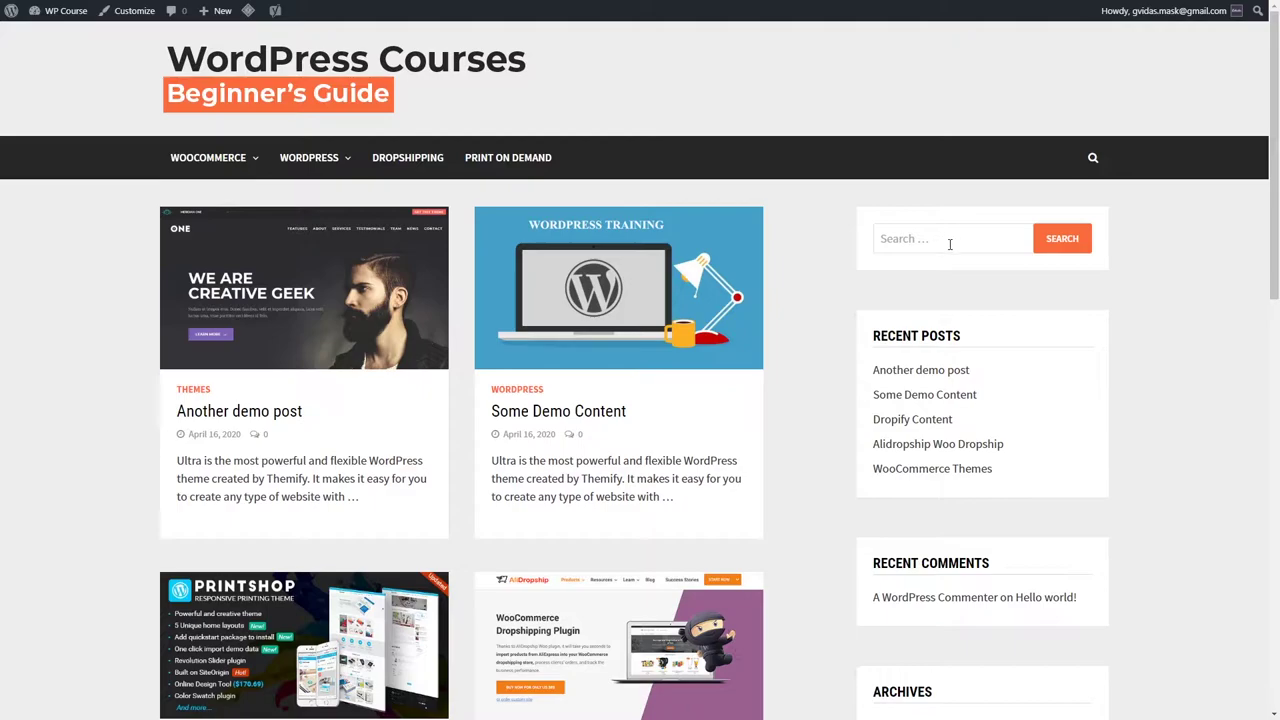
Review the current blog sidebar, highlighting the RECENT POSTS heading and scrolling the page
drag(872, 337, 983, 338)
click(983, 338)
scroll(1025, 435, down, 1)
scroll(1025, 435, down, 5)
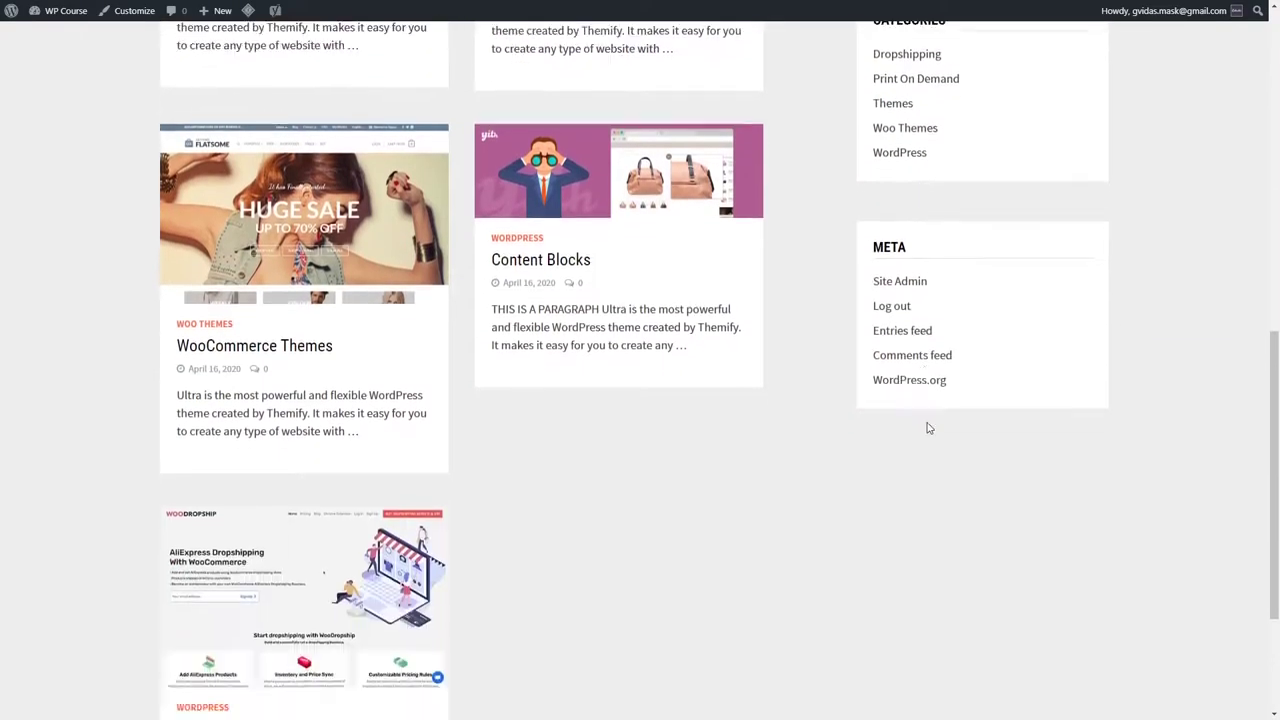
scroll(968, 430, up, 6)
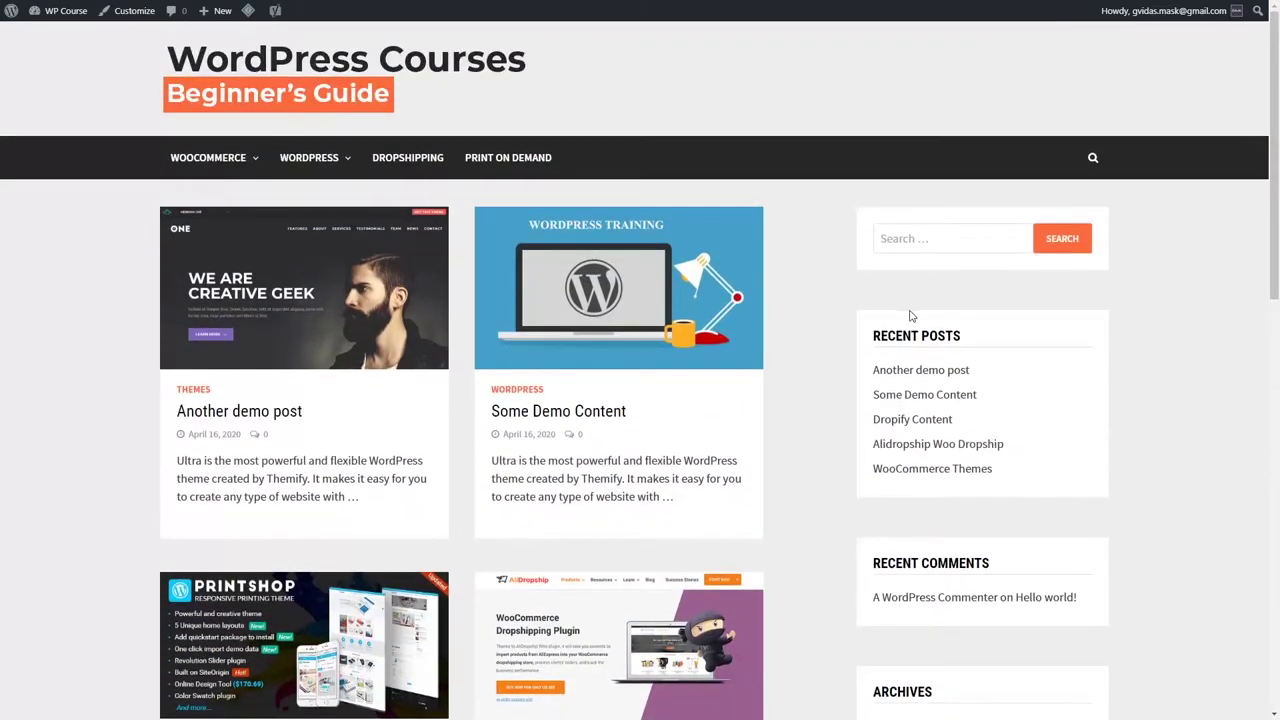
scroll(1010, 360, down, 2)
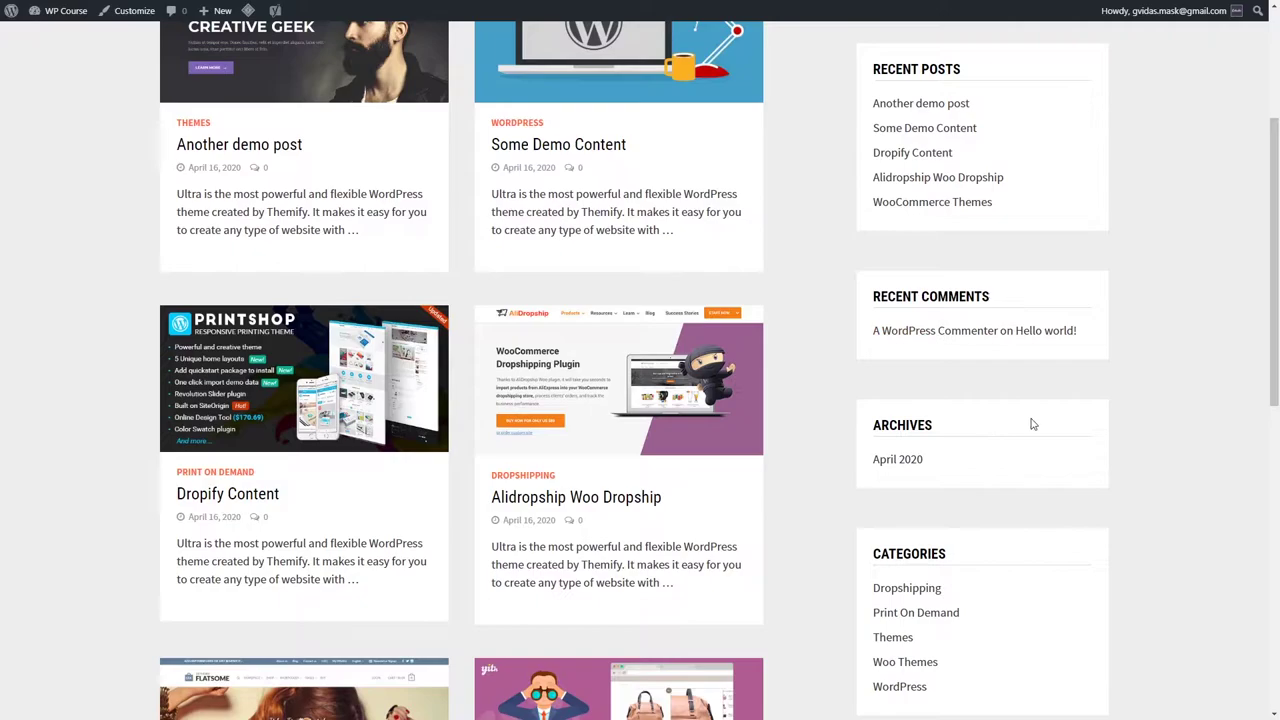
scroll(980, 425, down, 2)
scroll(996, 428, down, 2)
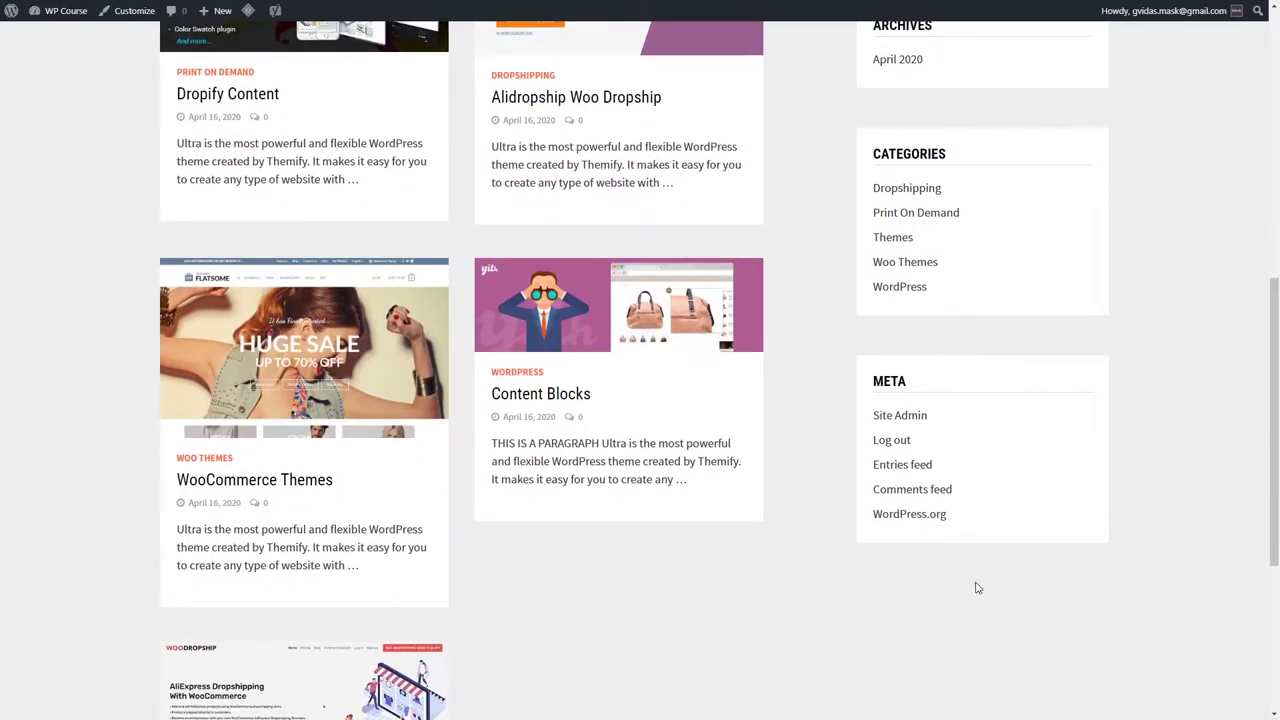
scroll(1020, 560, up, 6)
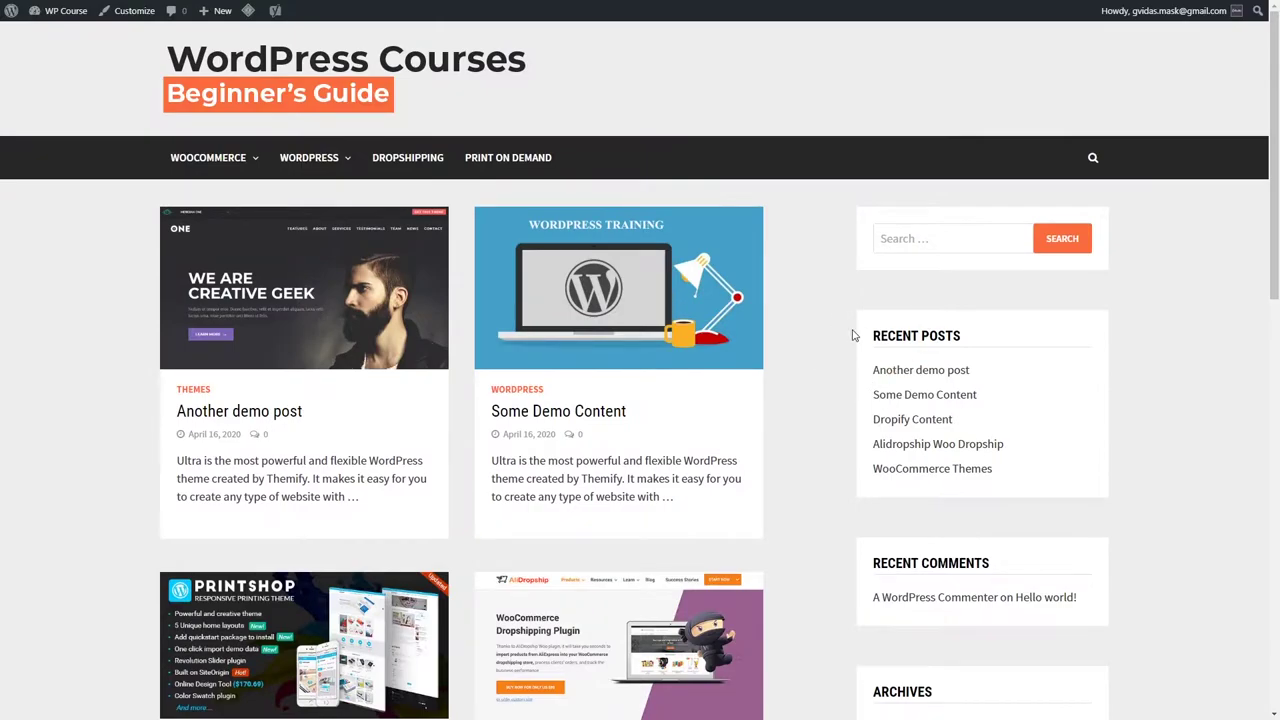
Go to the WP Course admin Dashboard and look over the Appearance, Ninja Forms and Plugins menus
mouse_move(60, 11)
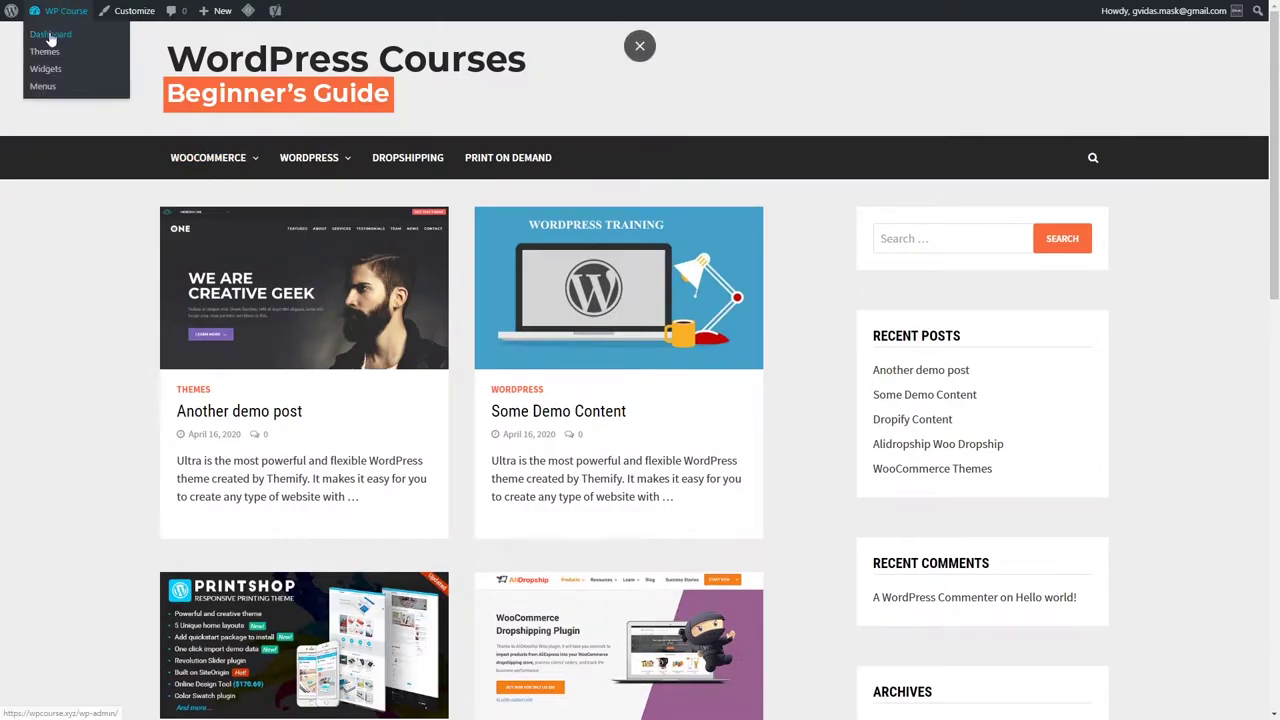
click(45, 38)
mouse_move(57, 243)
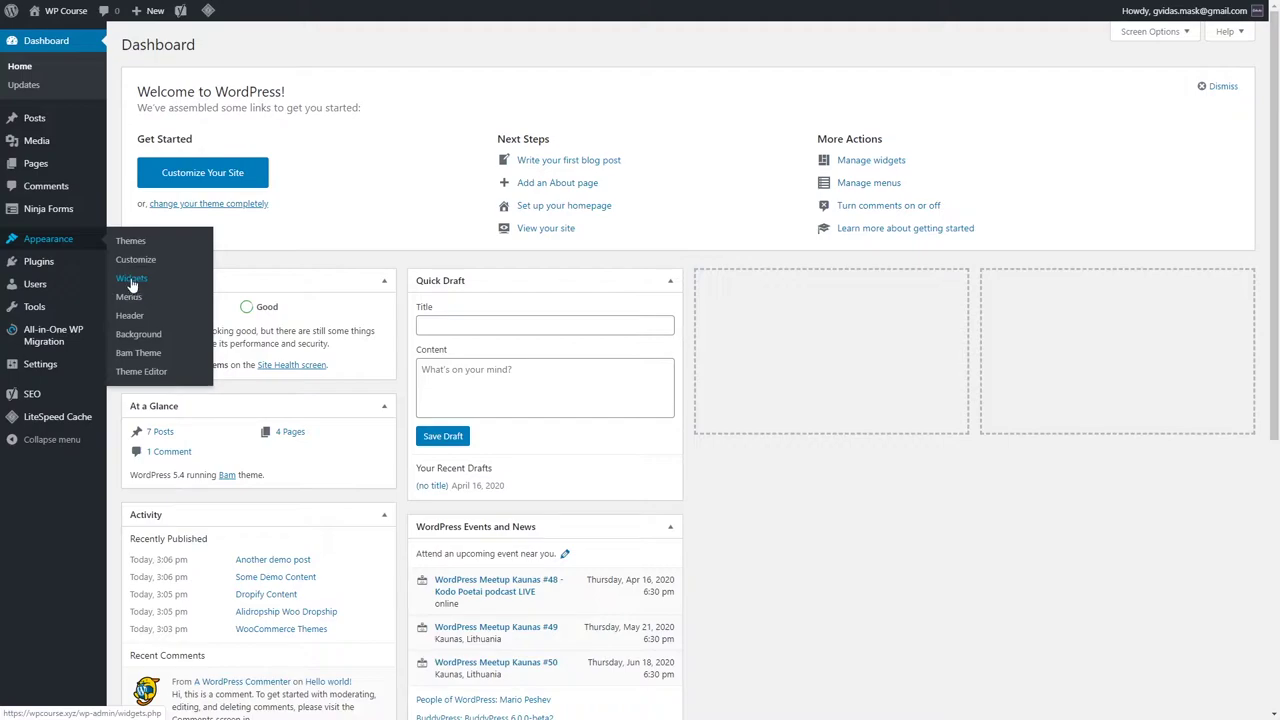
click(48, 38)
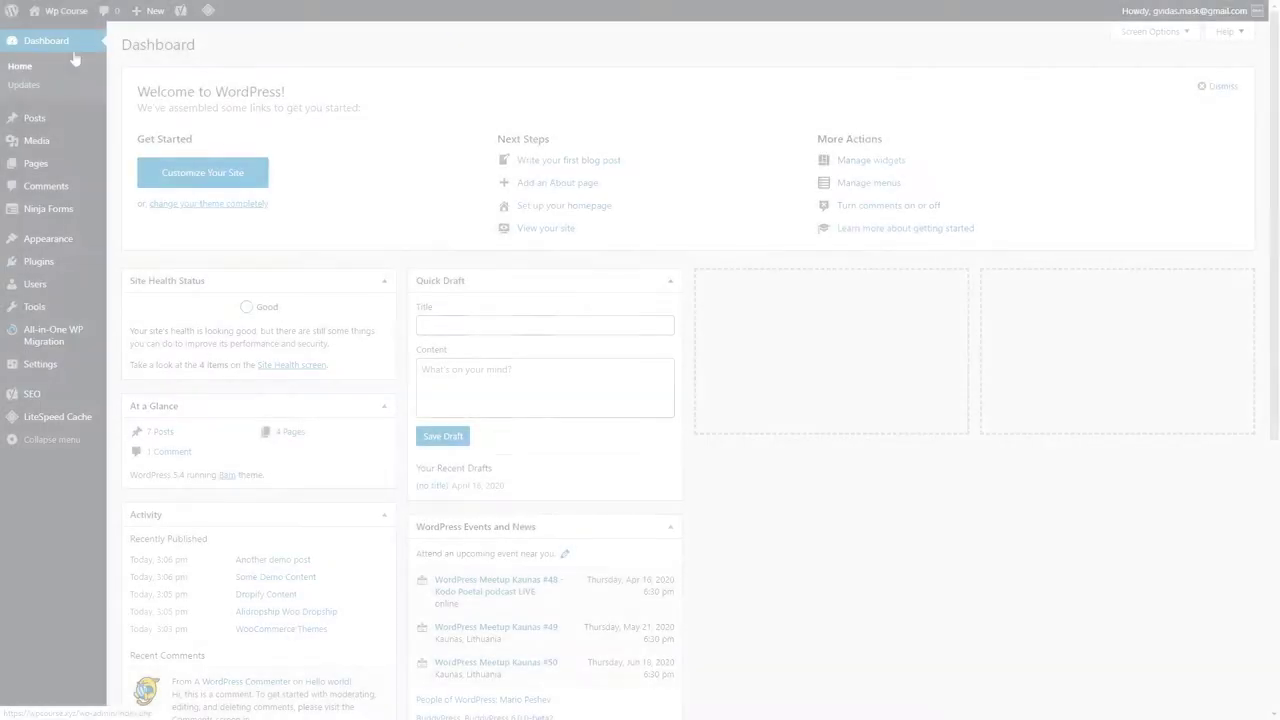
mouse_move(80, 239)
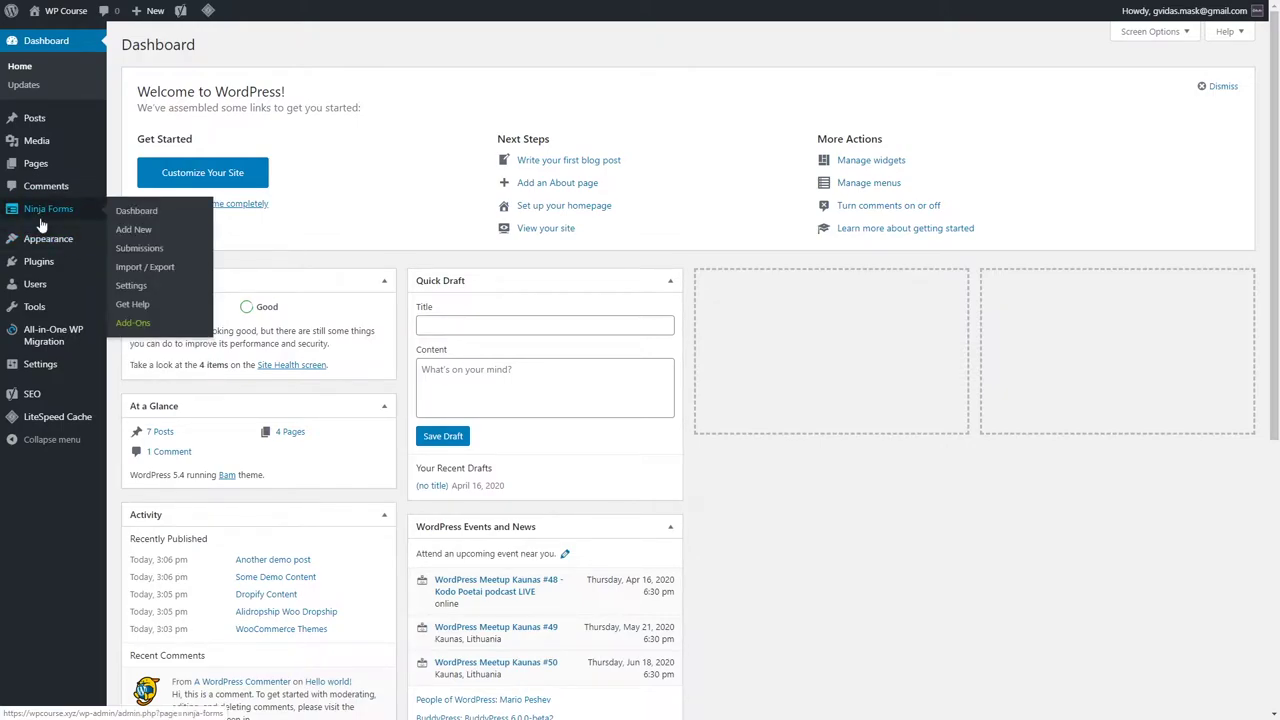
mouse_move(70, 262)
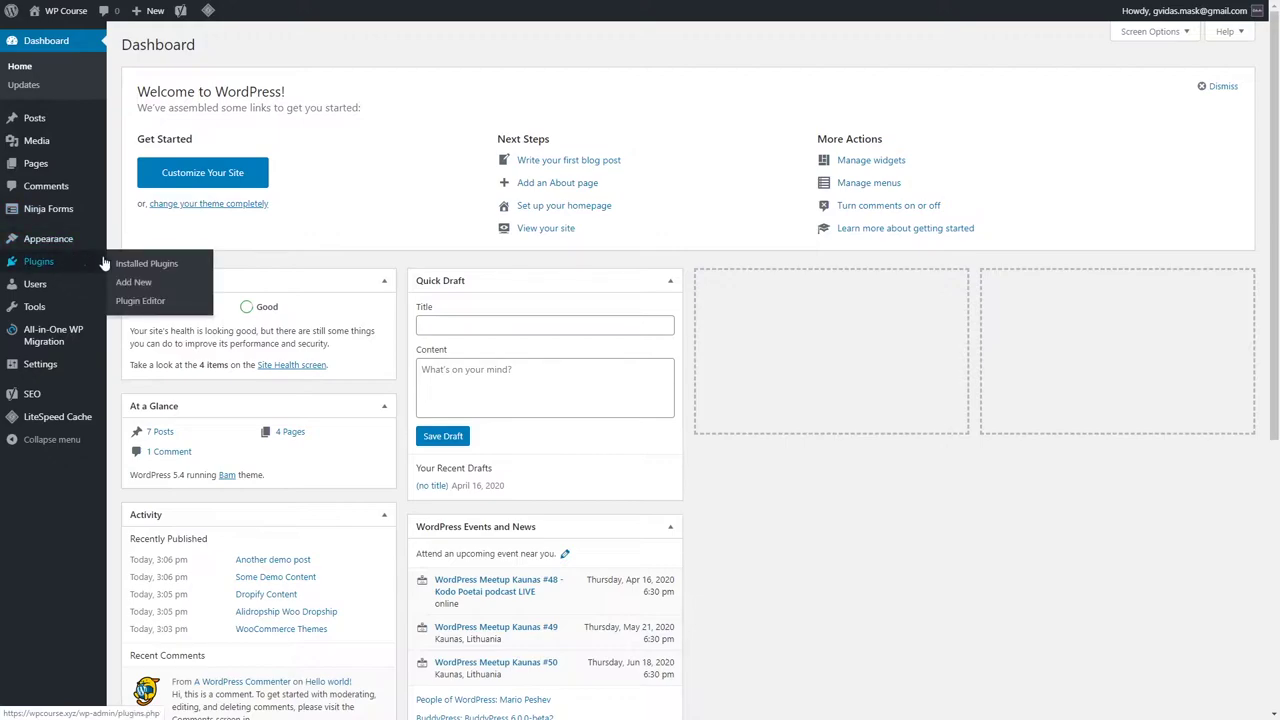
Install and activate 'Sassy Social Share' from the Plugins > Add New page
click(135, 284)
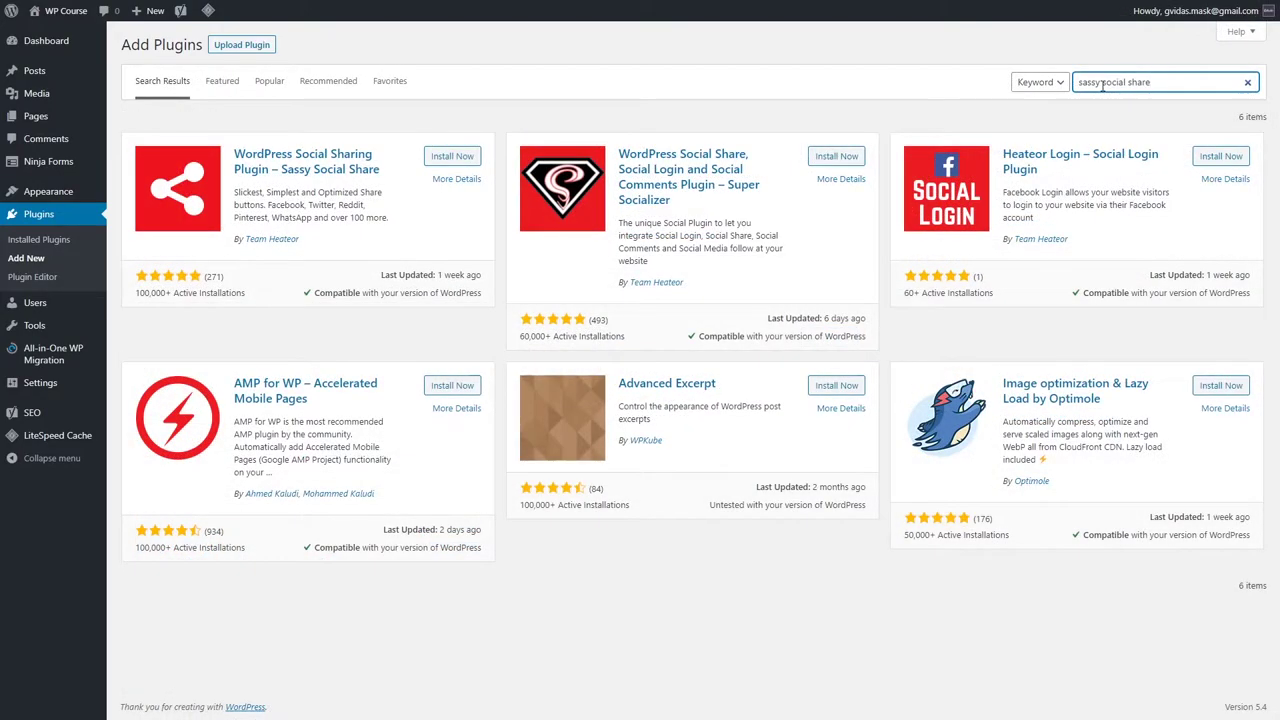
click(464, 158)
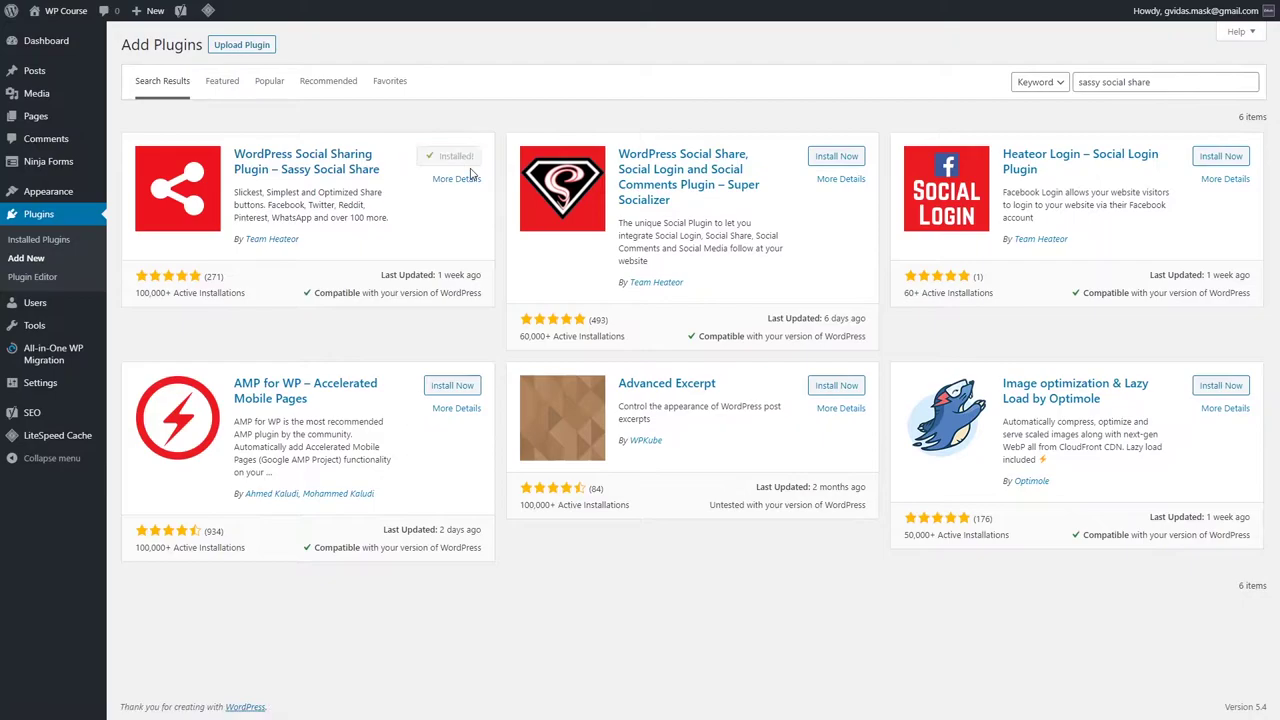
click(460, 161)
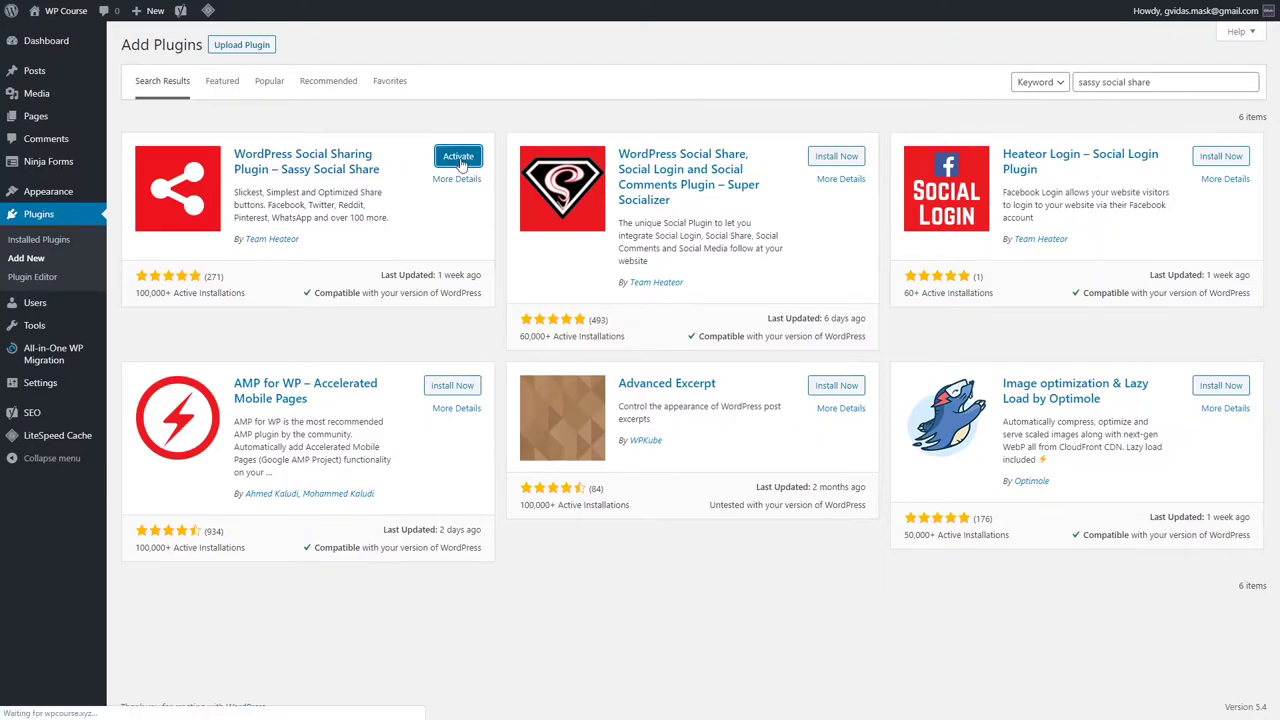
mouse_move(80, 441)
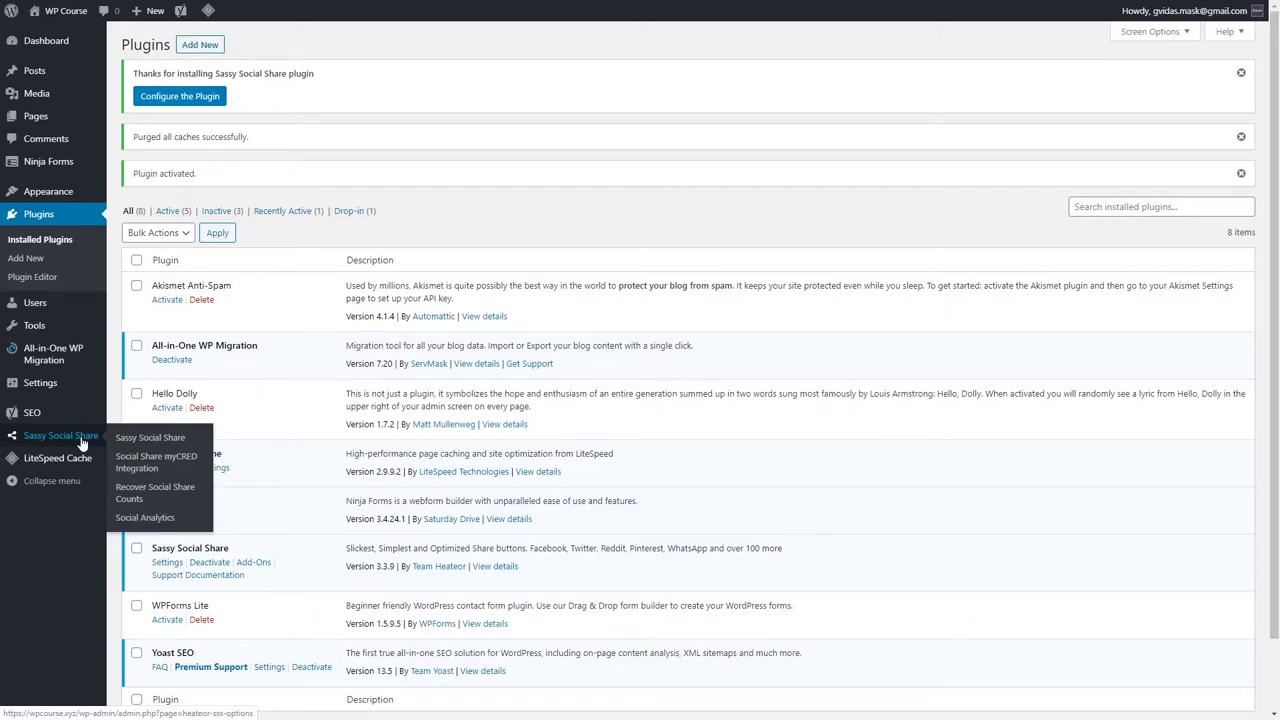
In Sassy Social Share settings, choose the Square icon shape and disable Floating sharing interface
click(155, 440)
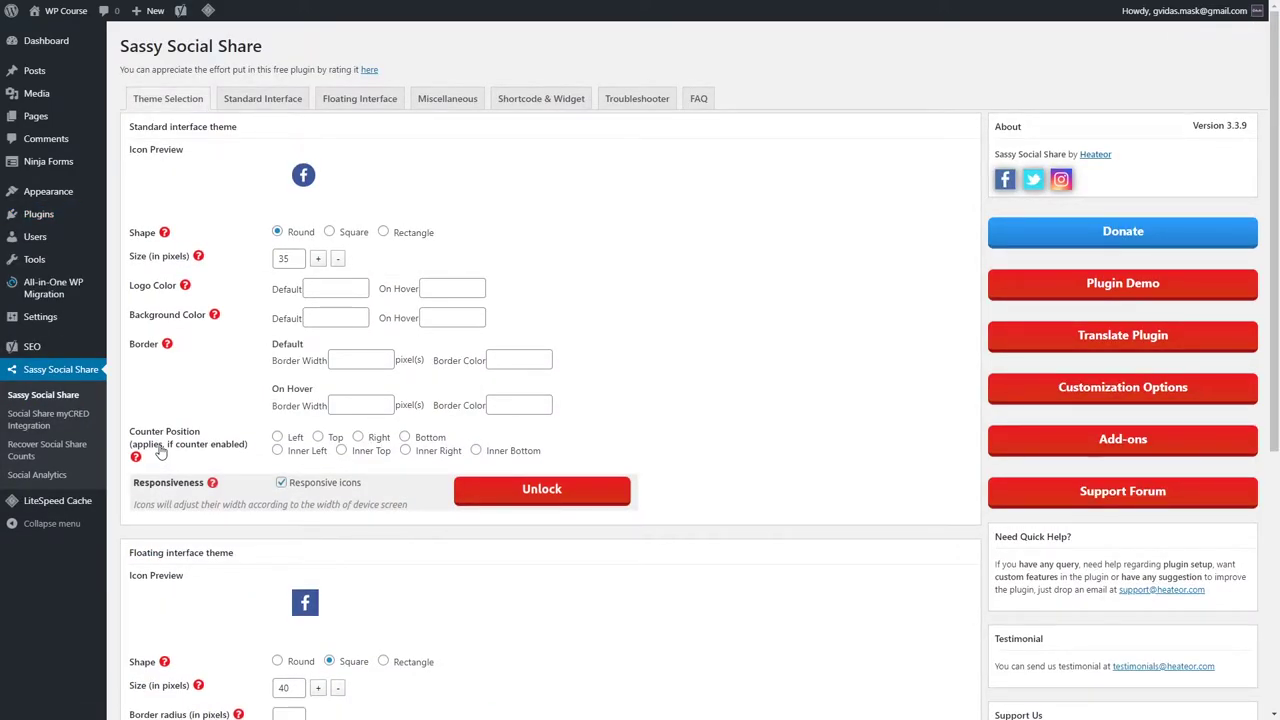
click(329, 232)
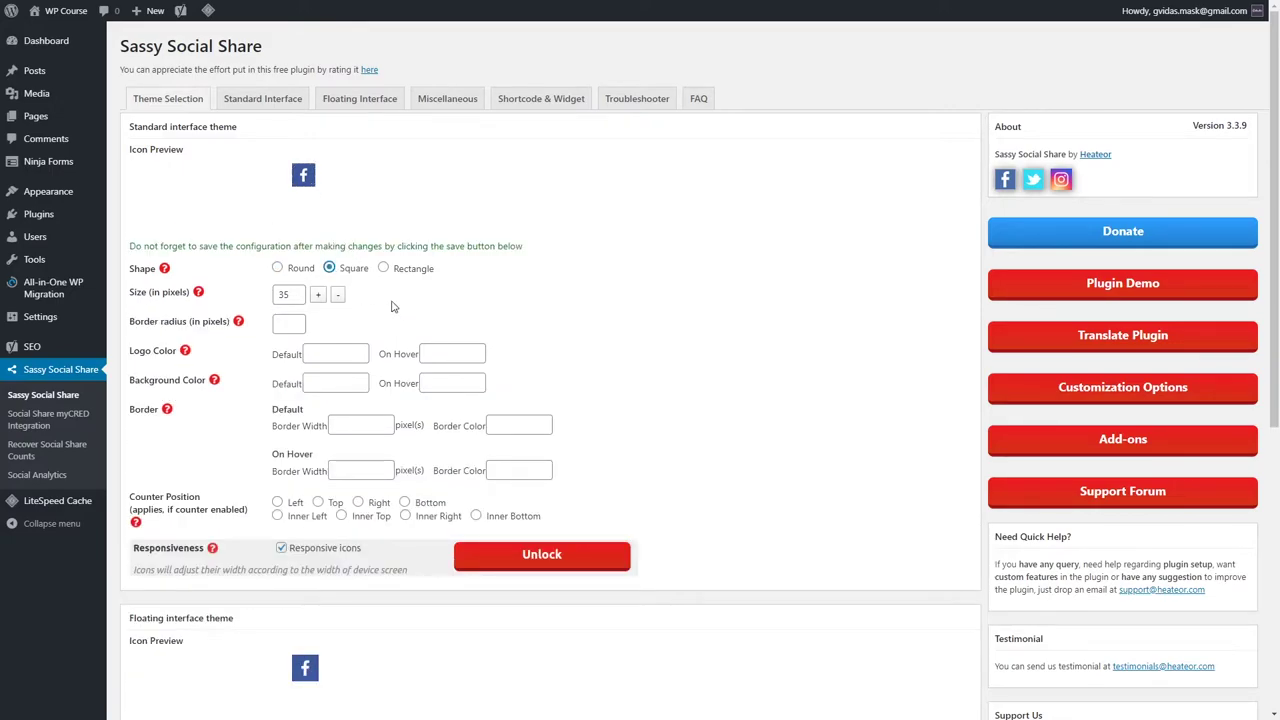
scroll(390, 305, down, 3)
scroll(405, 315, up, 3)
click(366, 105)
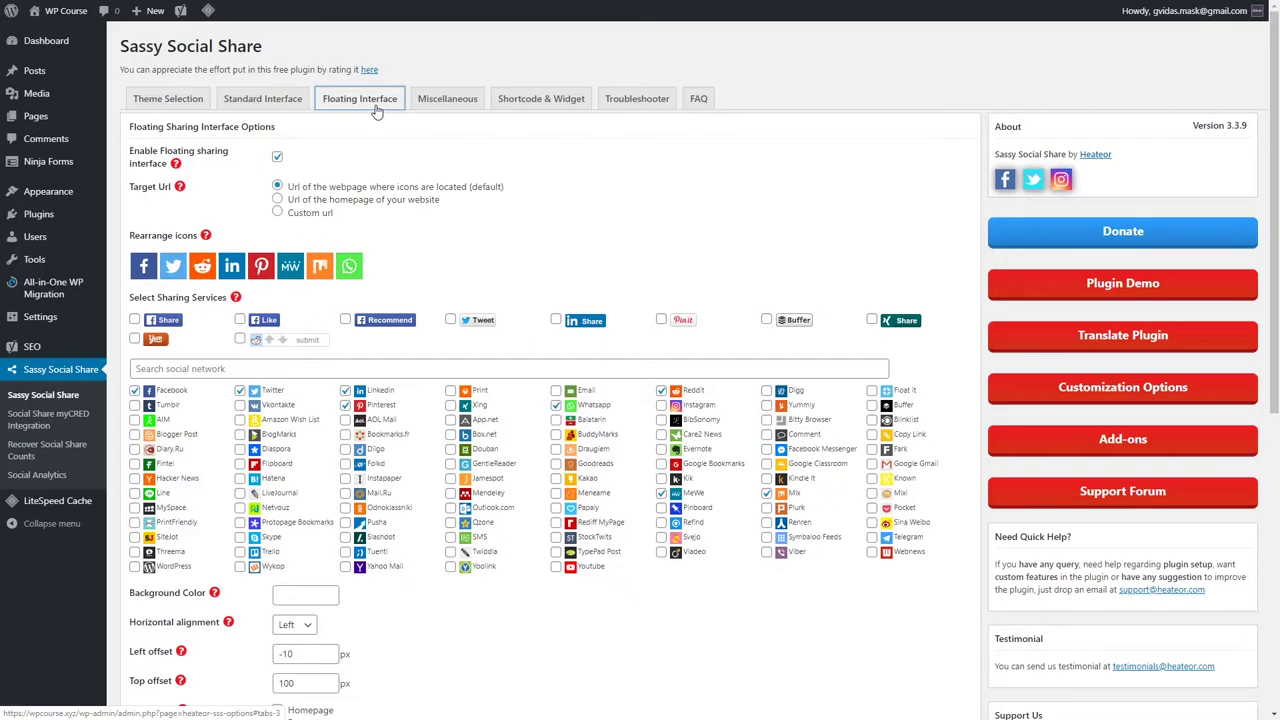
click(277, 158)
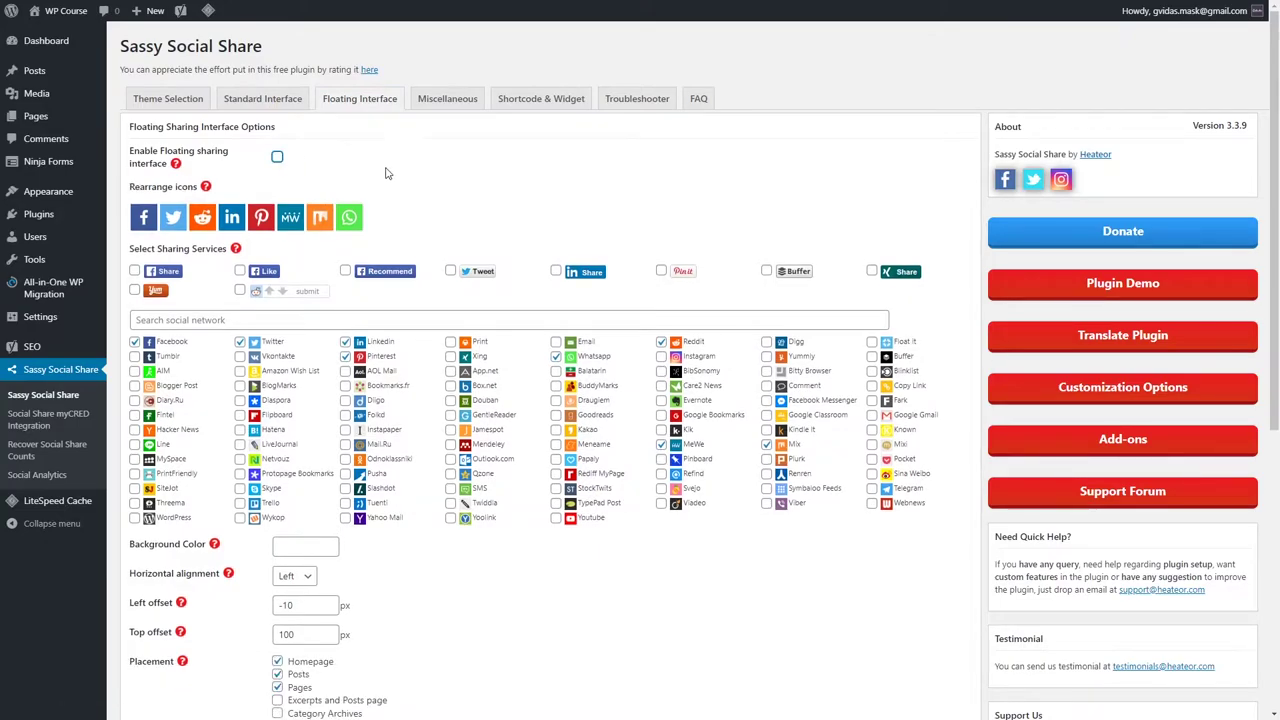
On the Standard Interface tab, remove MeWe, enable Bottom of the content, untick Pages, and save
click(280, 104)
scroll(265, 200, down, 5)
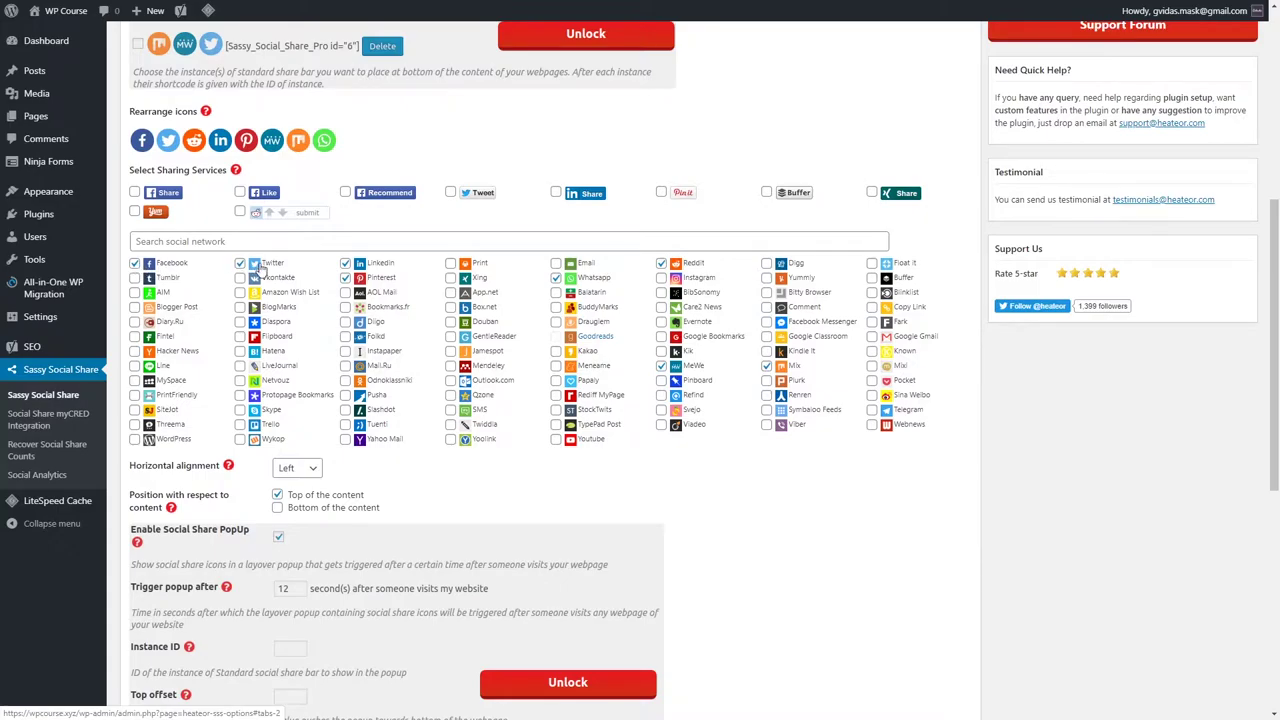
key(space)
scroll(380, 300, down, 3)
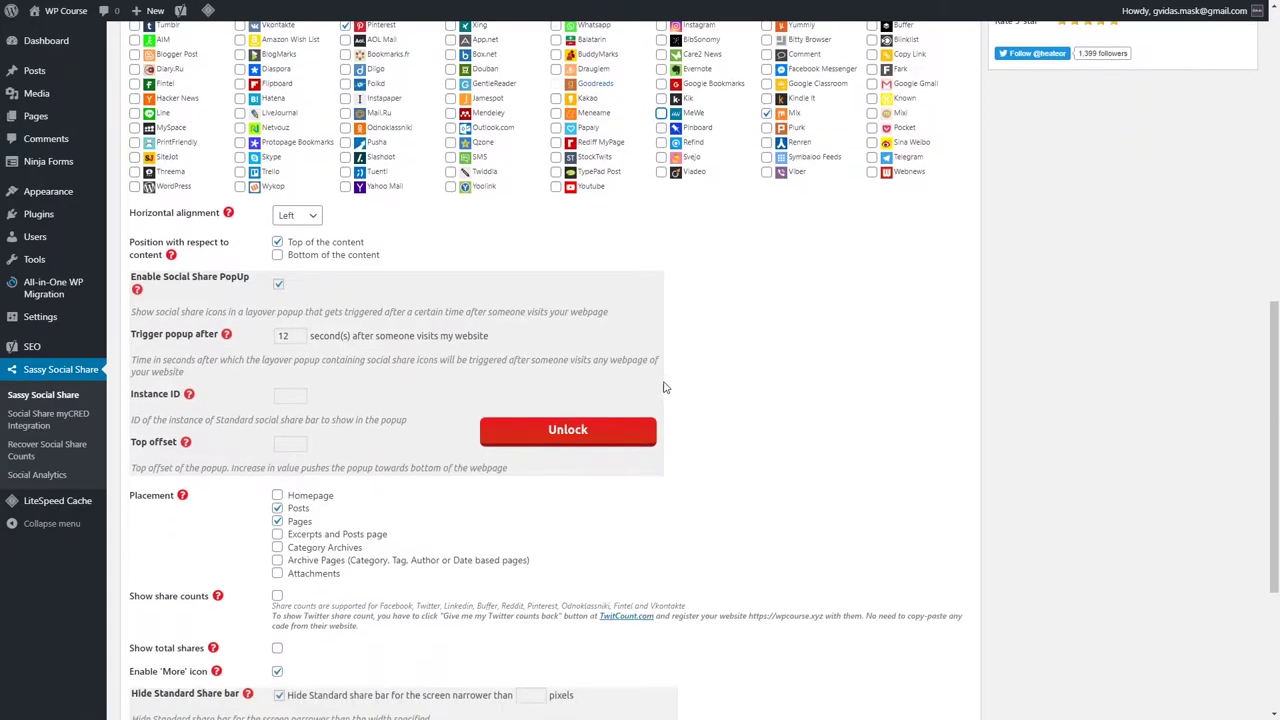
click(278, 242)
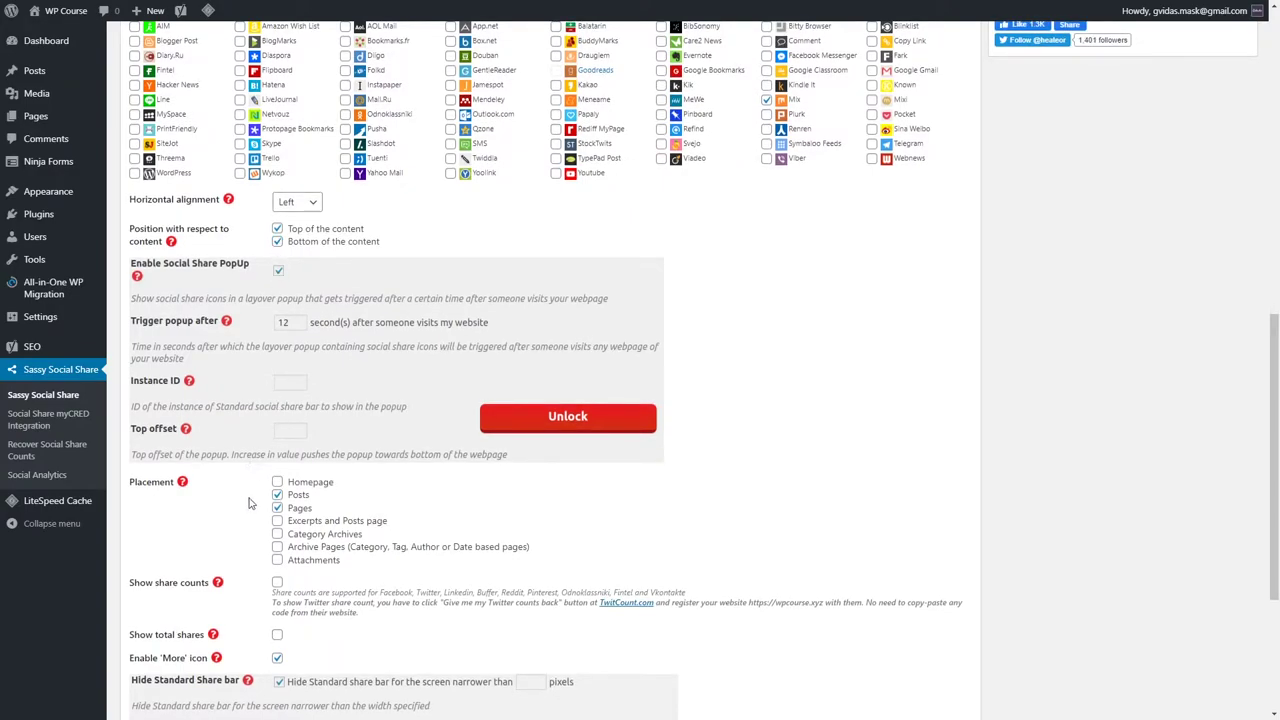
click(277, 509)
scroll(270, 515, down, 3)
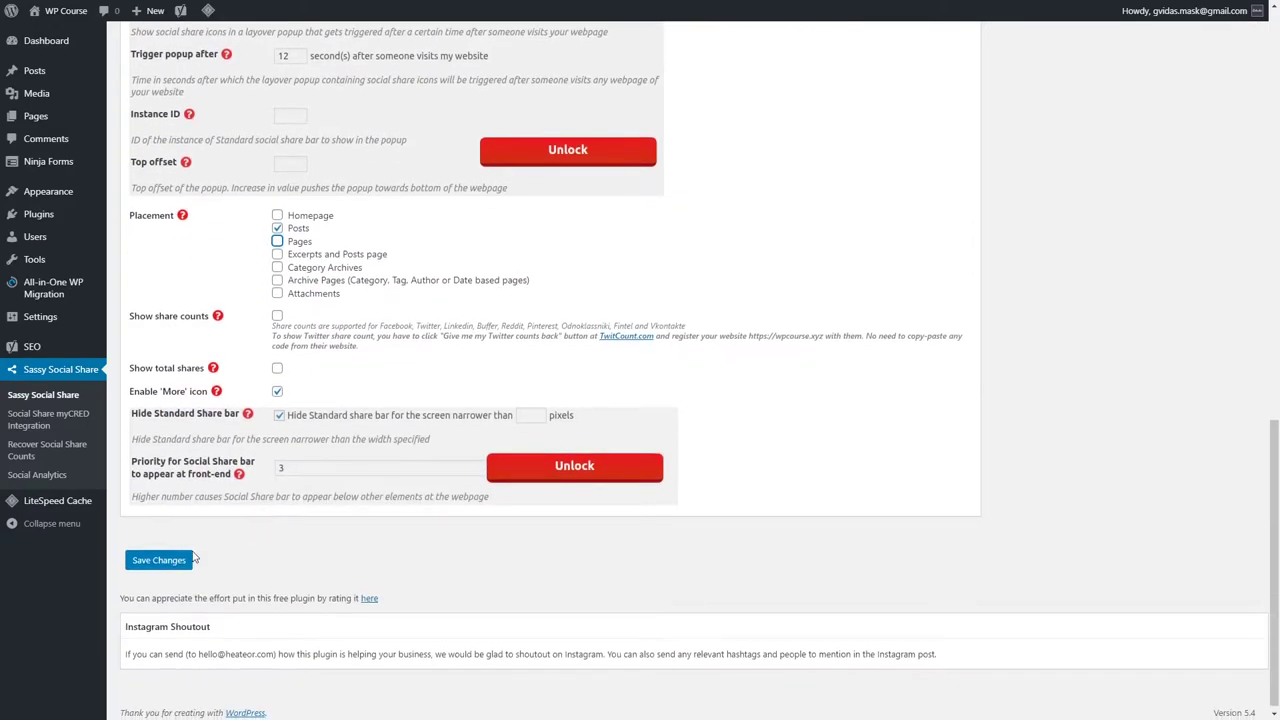
click(160, 561)
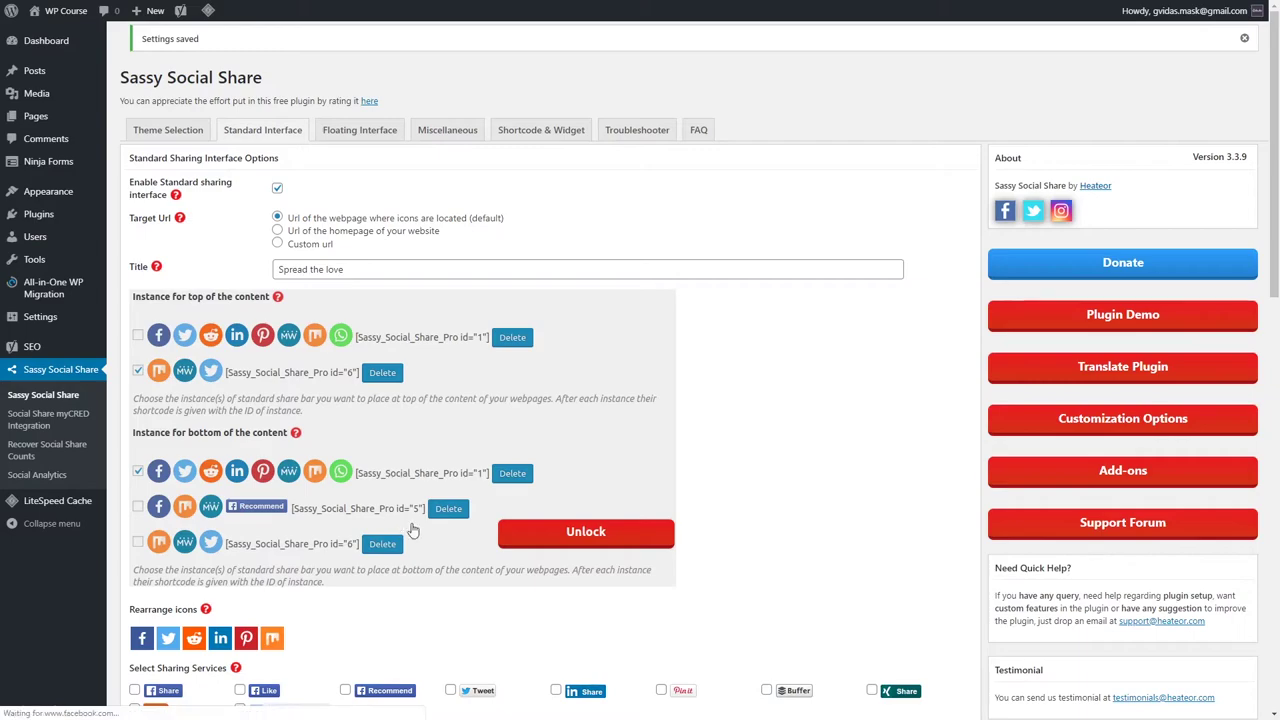
mouse_move(72, 12)
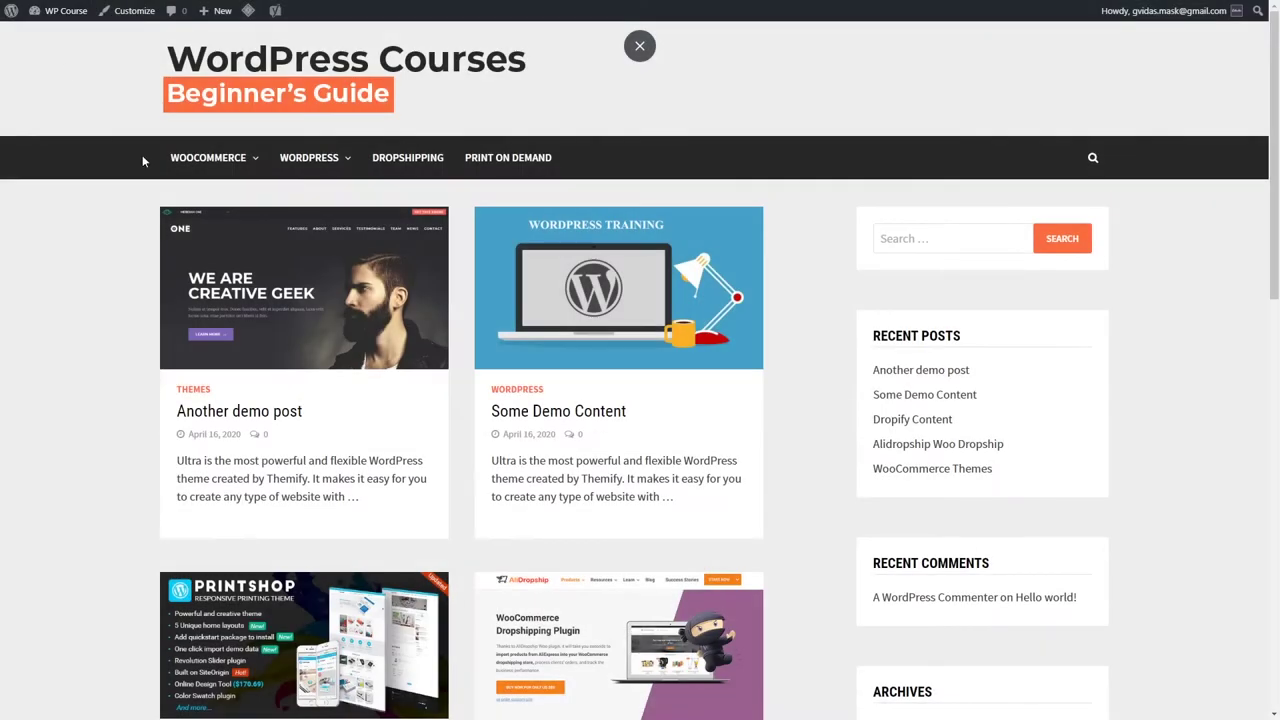
click(340, 295)
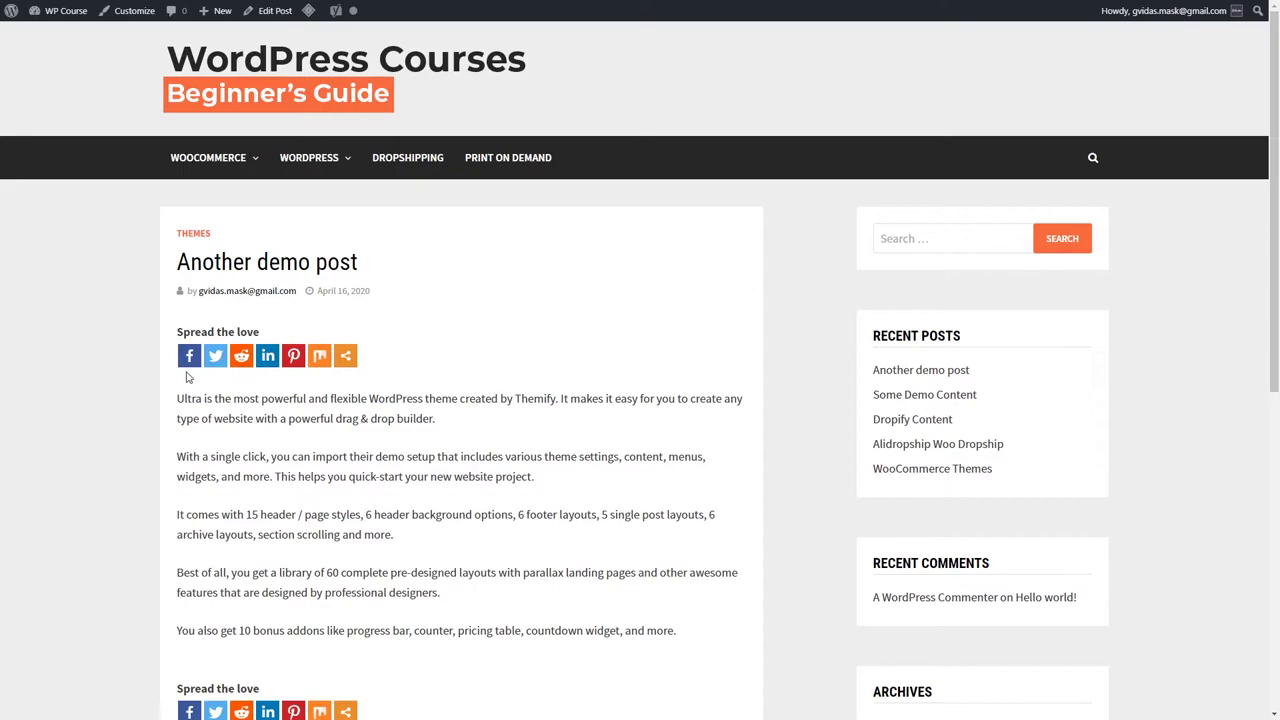
triple_click(257, 330)
click(278, 336)
mouse_move(60, 11)
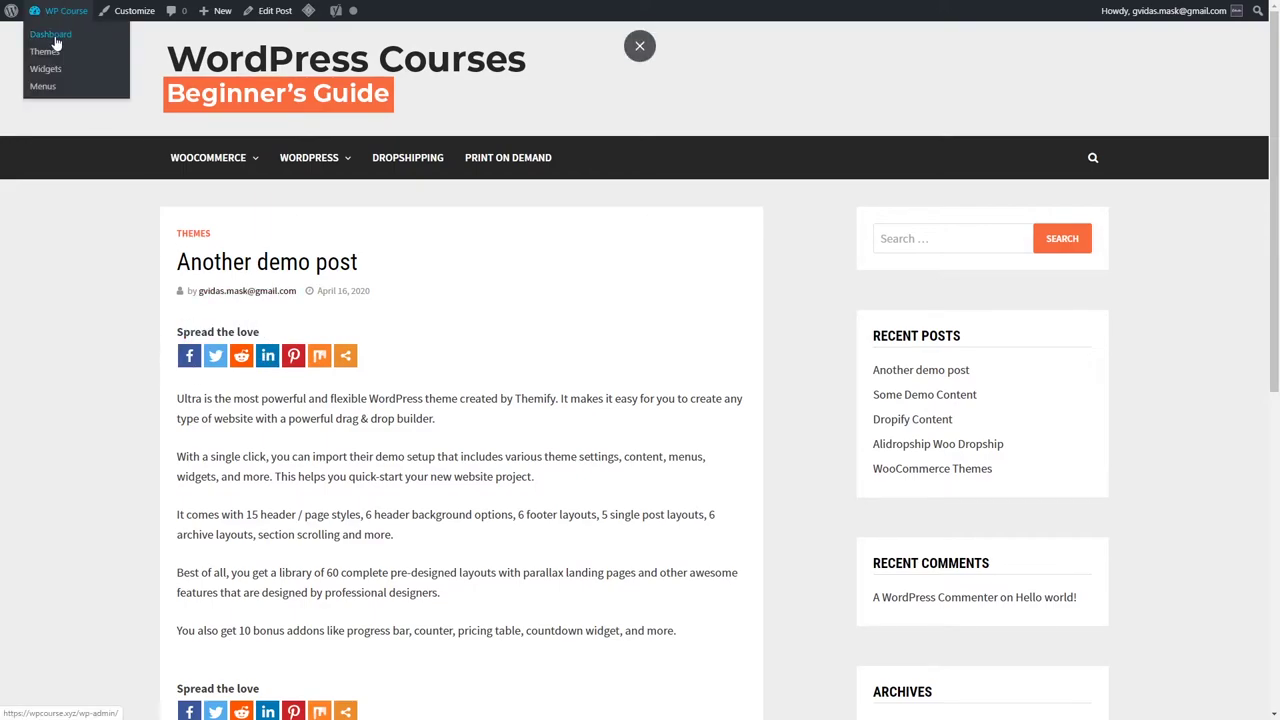
click(55, 42)
mouse_move(94, 416)
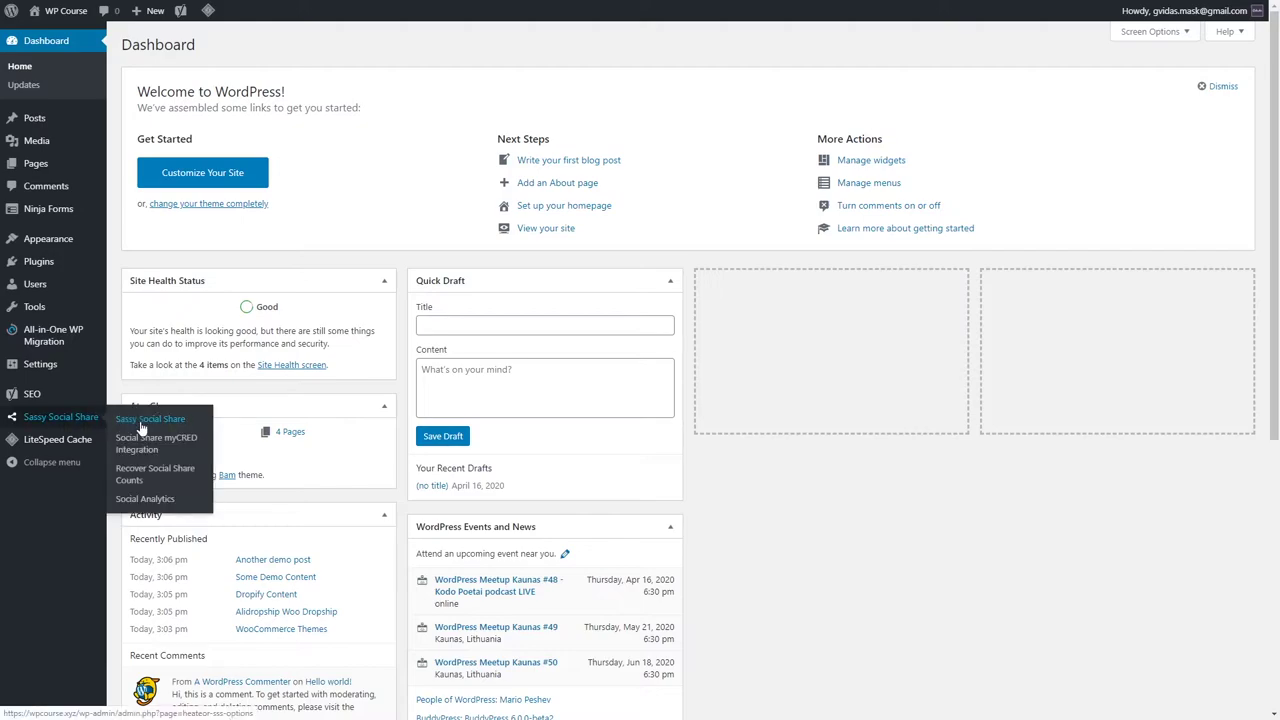
click(141, 420)
click(268, 102)
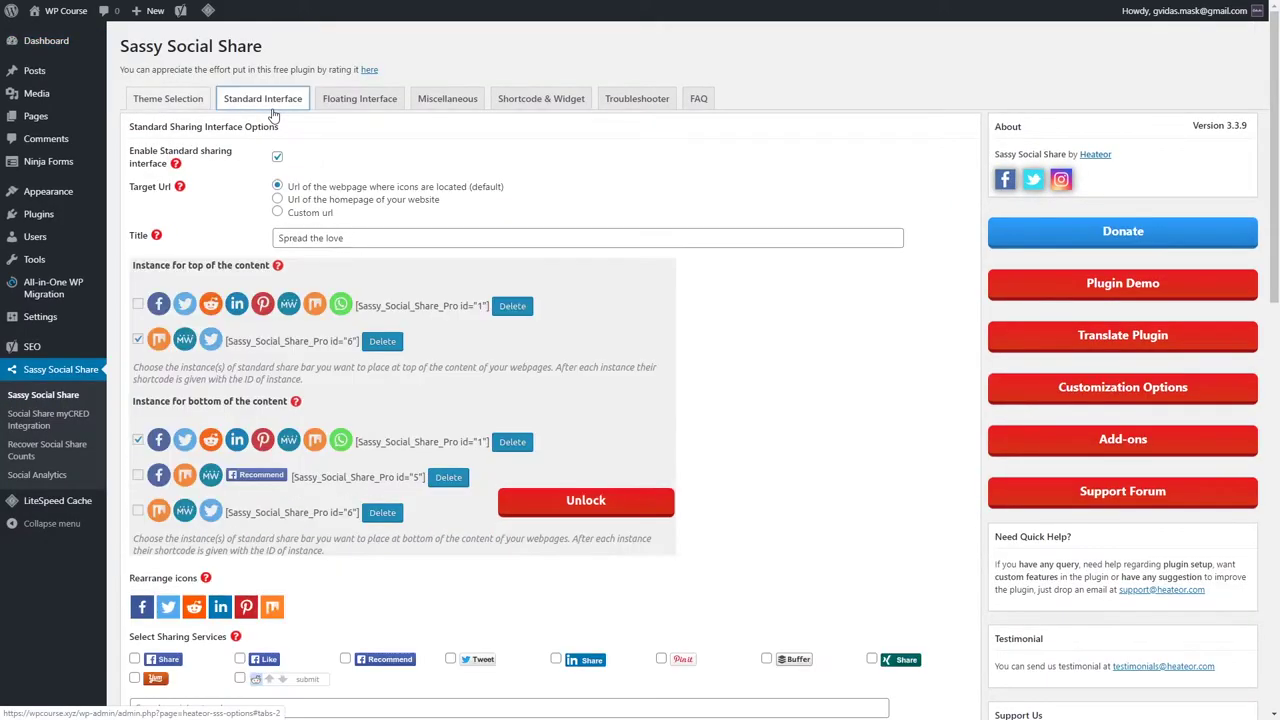
click(344, 234)
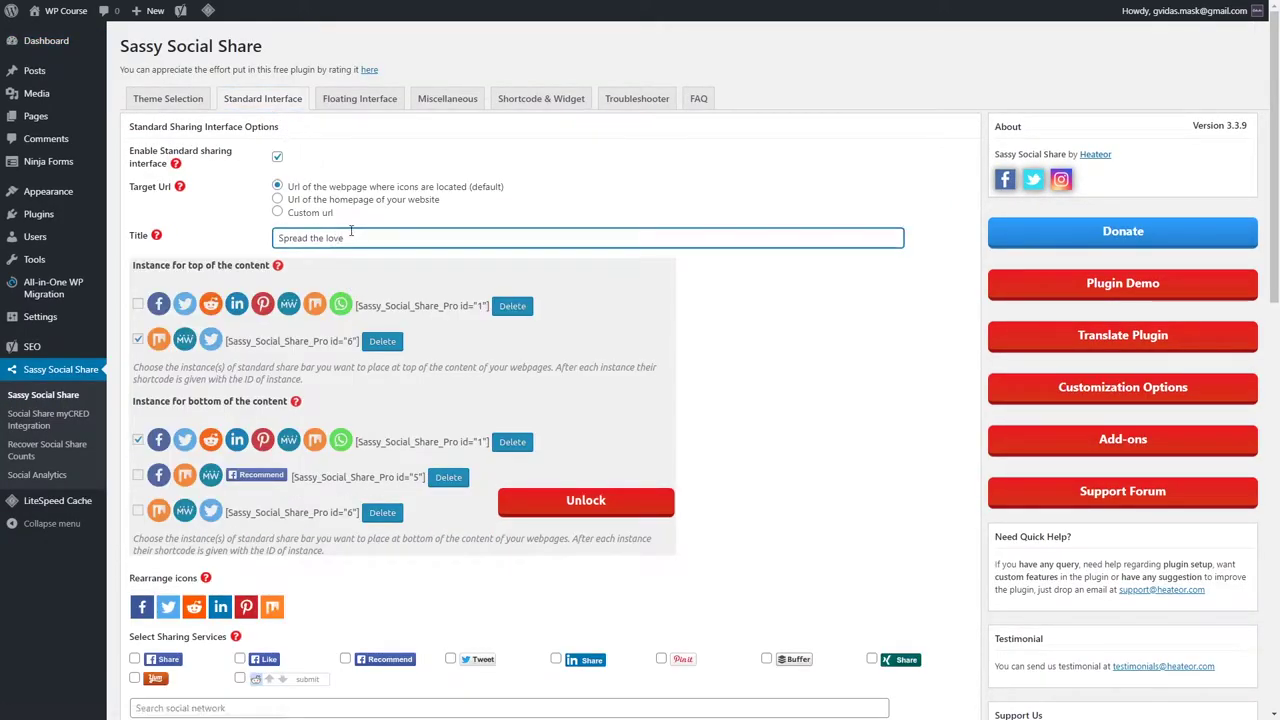
scroll(366, 300, down, 15)
scroll(429, 449, up, 15)
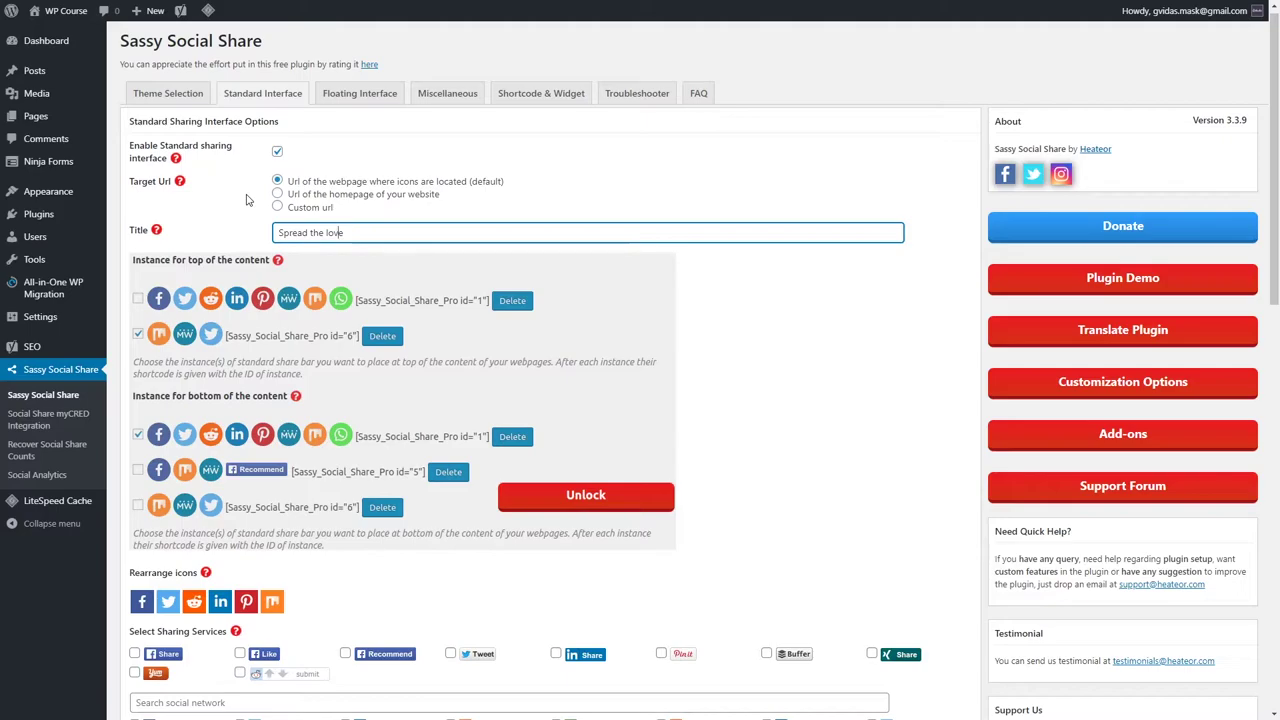
mouse_move(60, 196)
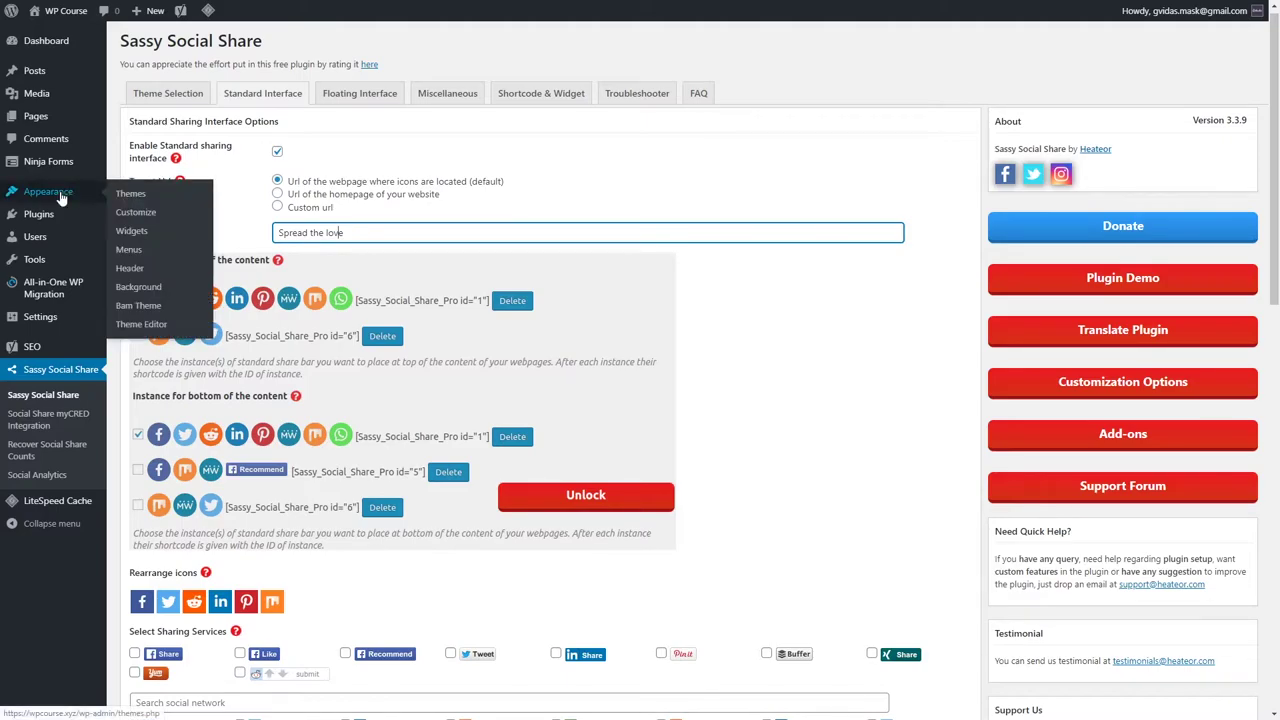
Open Appearance > Widgets and browse the available widgets, including the Sassy Social Share ones
click(133, 231)
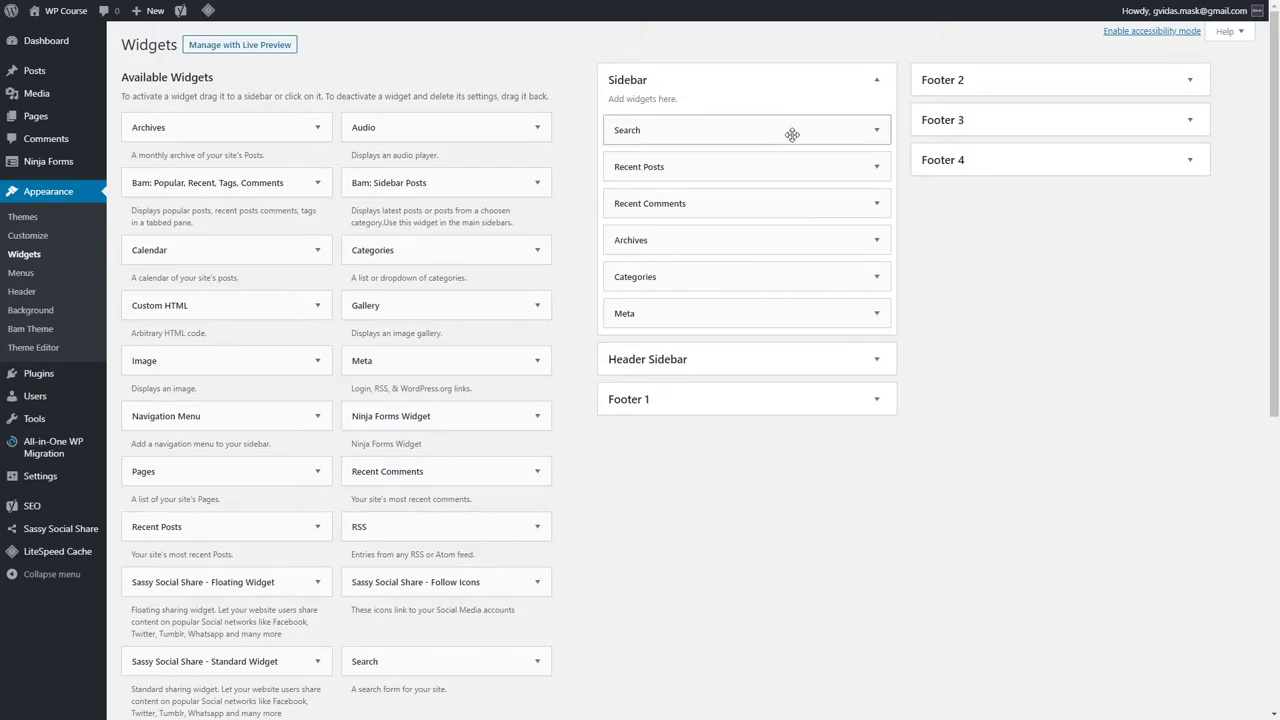
scroll(791, 134, down, 3)
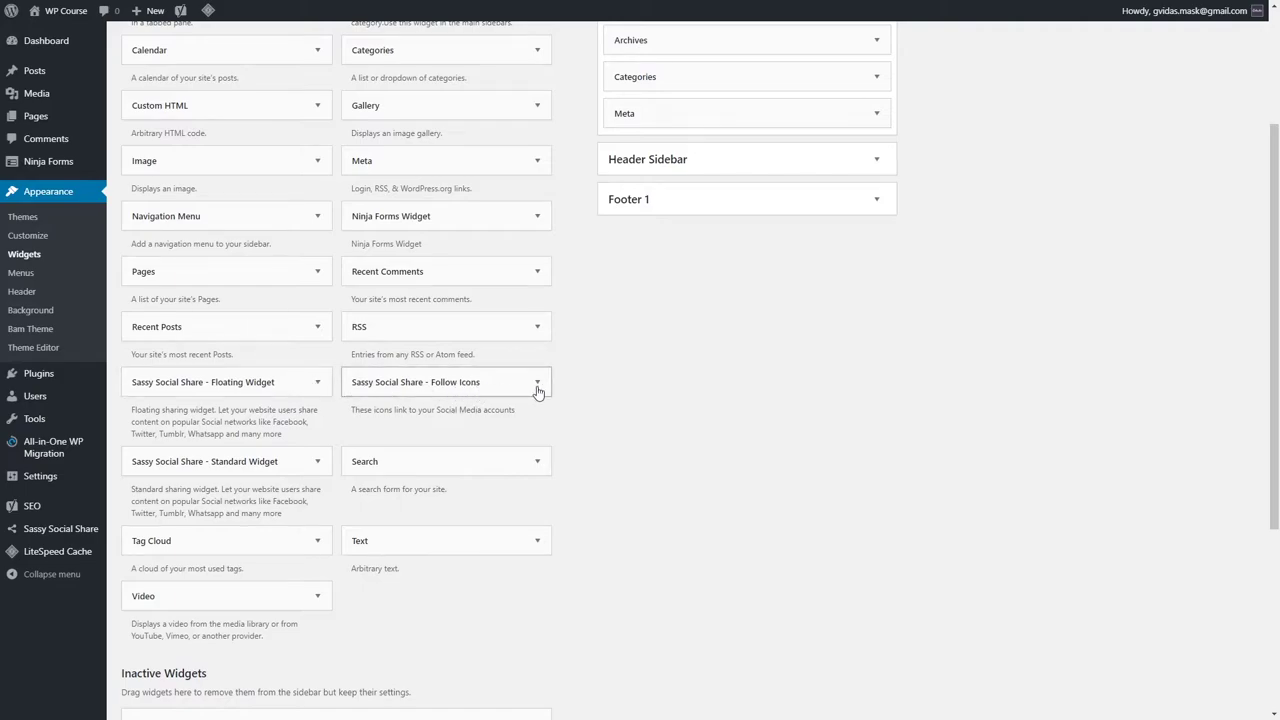
scroll(643, 337, up, 3)
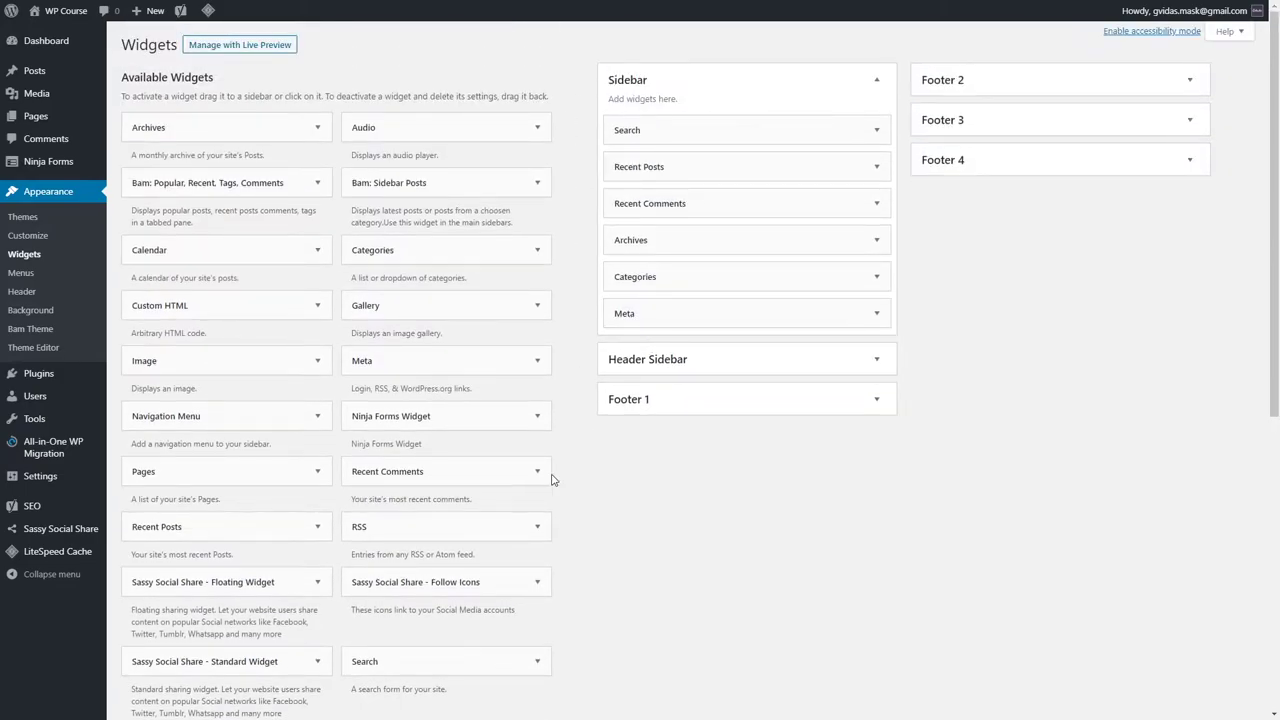
scroll(515, 590, down, 3)
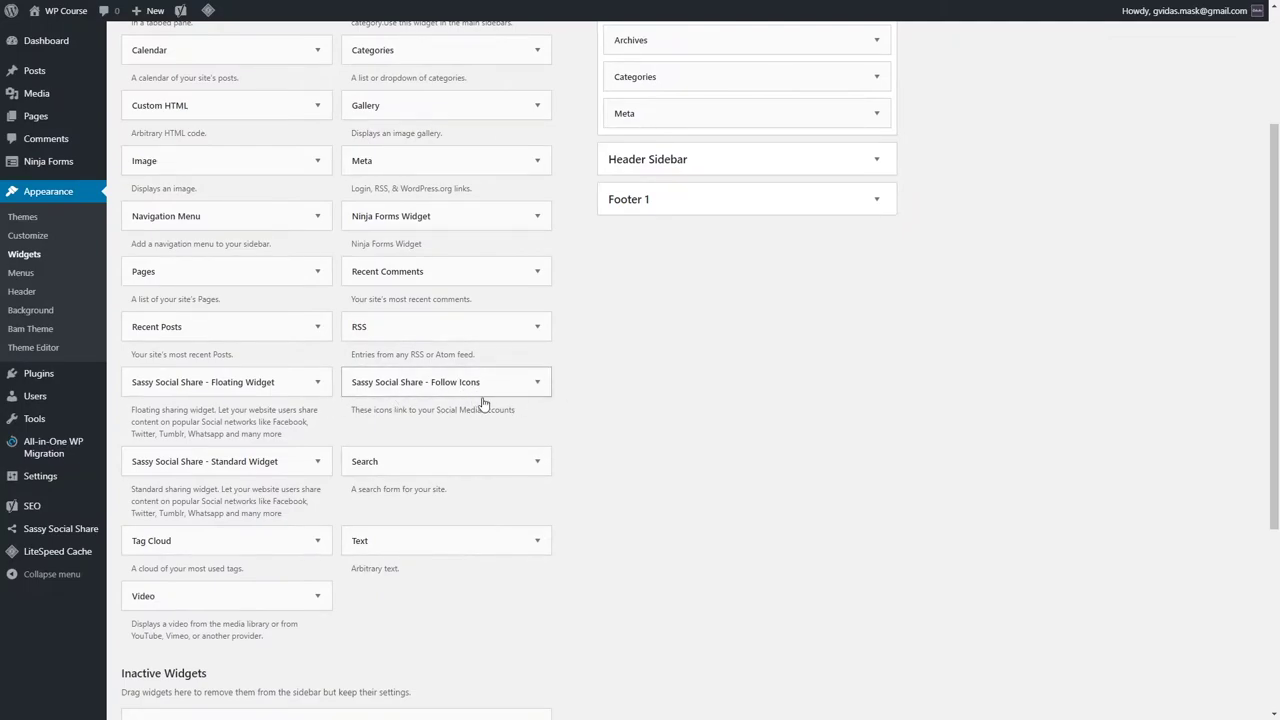
Add the Follow Icons widget to the Sidebar titled 'On Social Media' with Square icons, and save
click(537, 385)
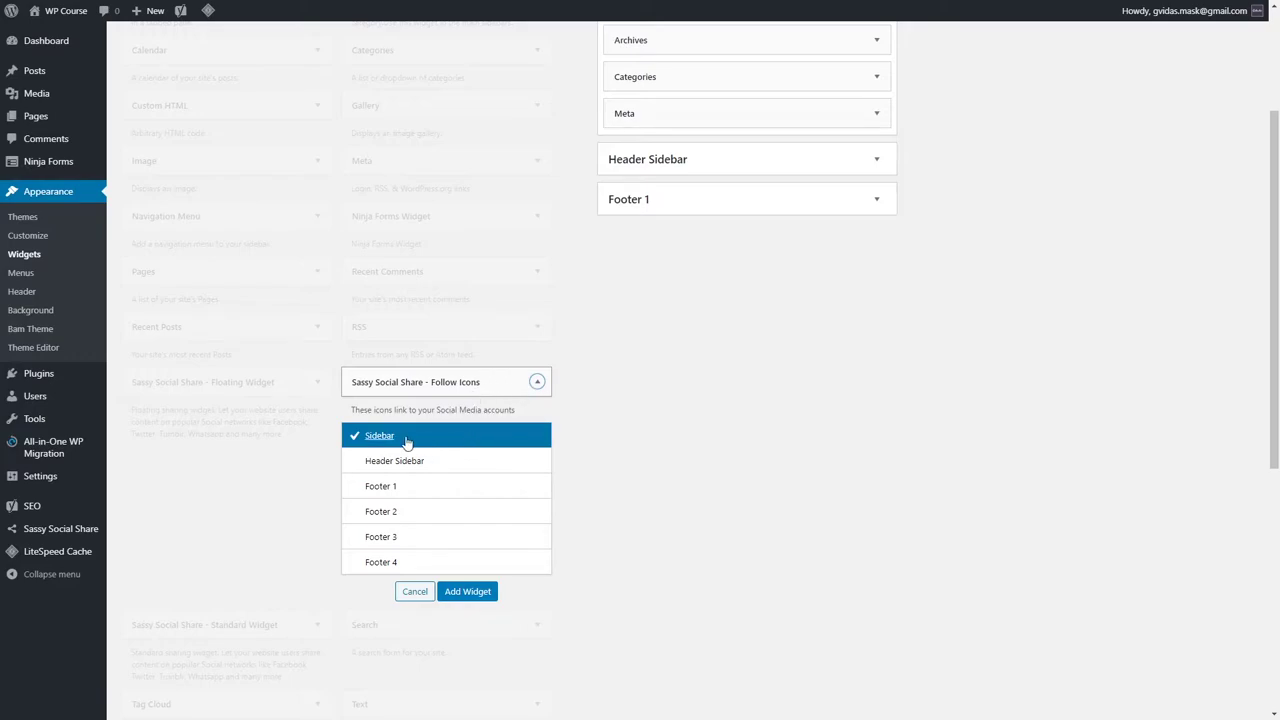
click(467, 591)
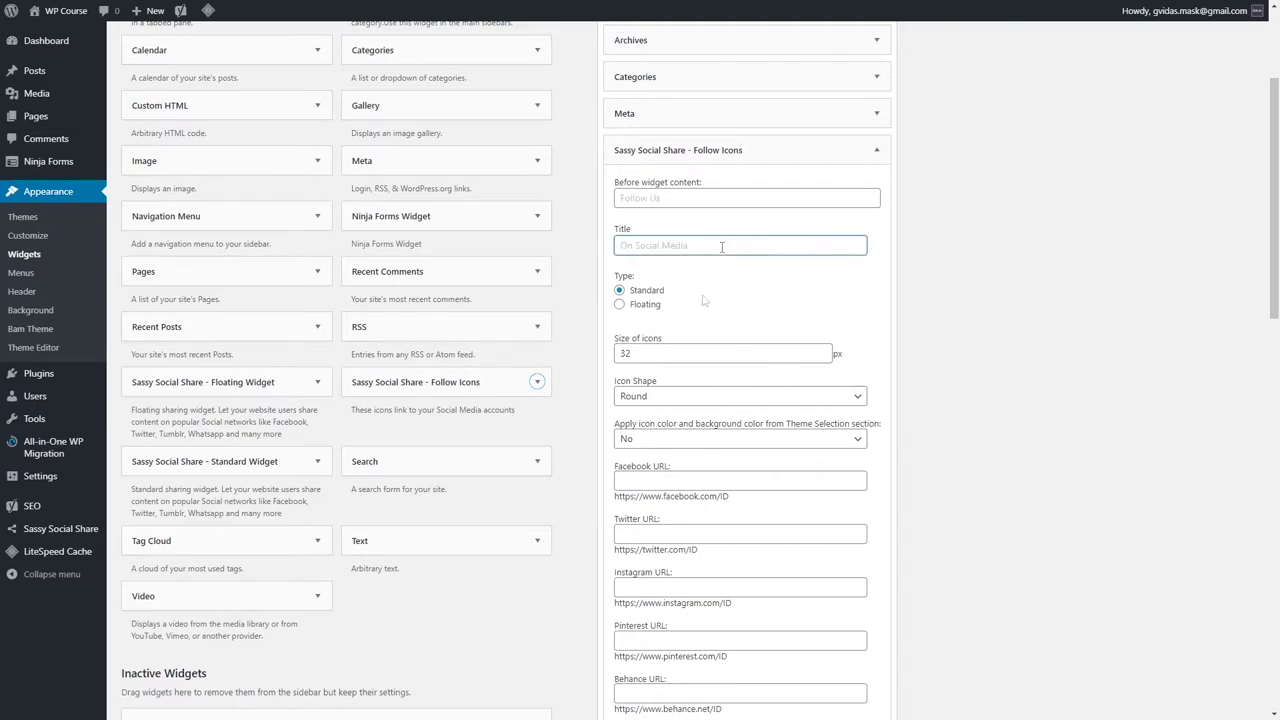
text(On Social Media)
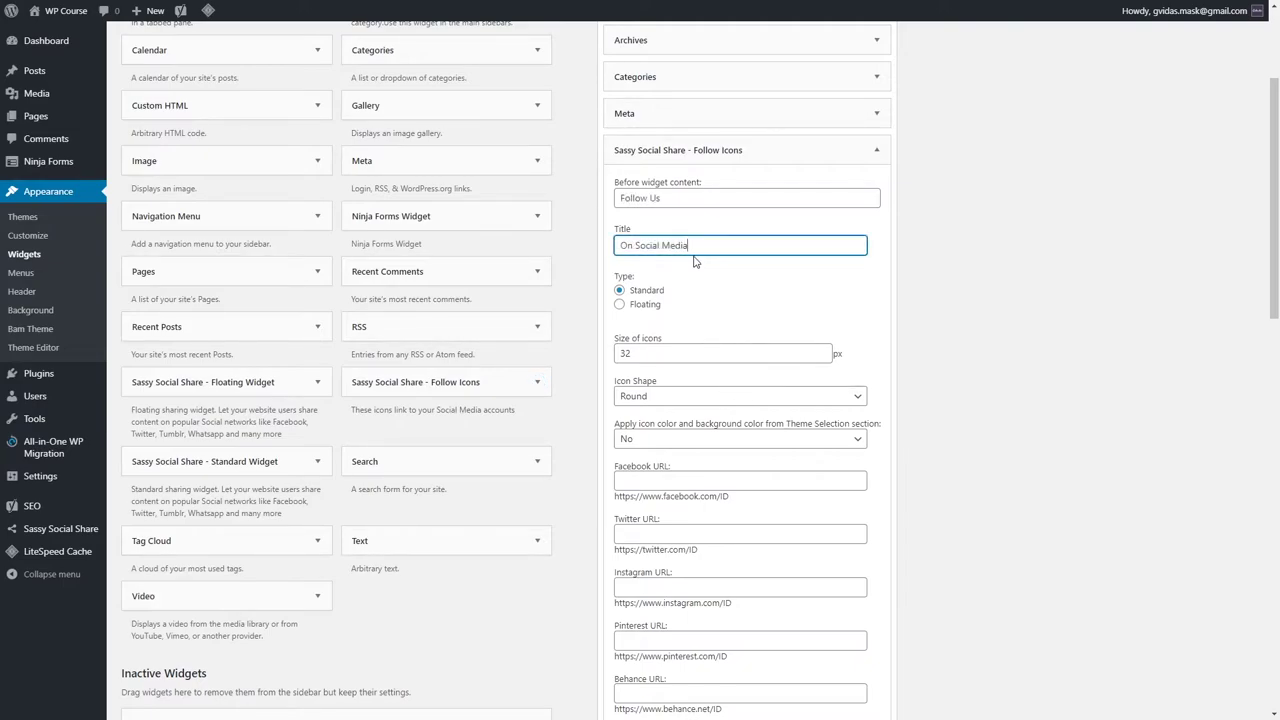
click(745, 397)
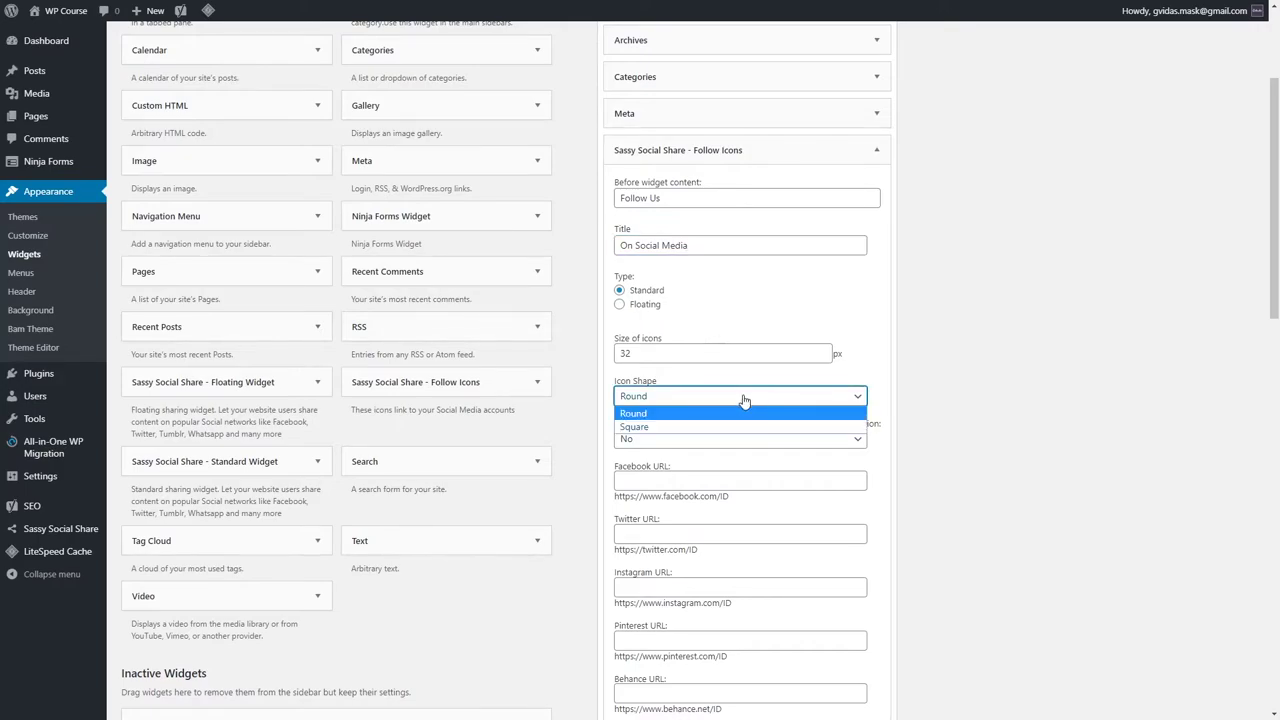
click(730, 426)
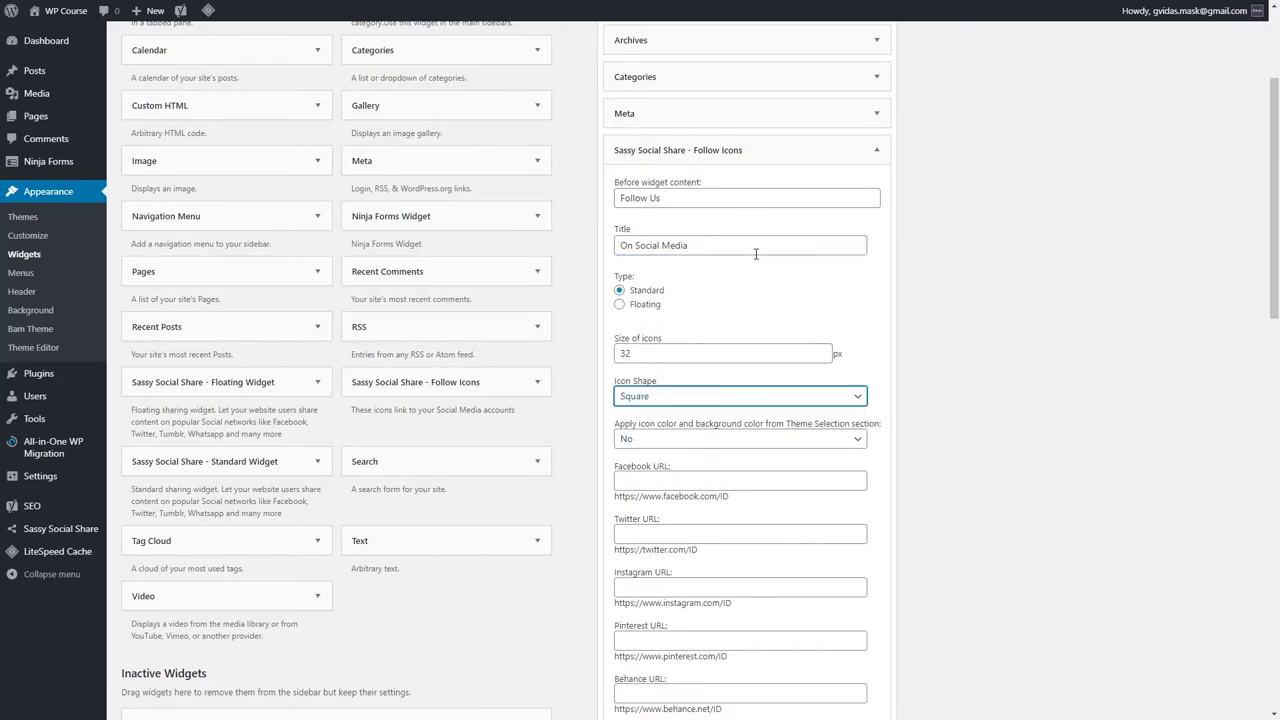
scroll(809, 354, down, 3)
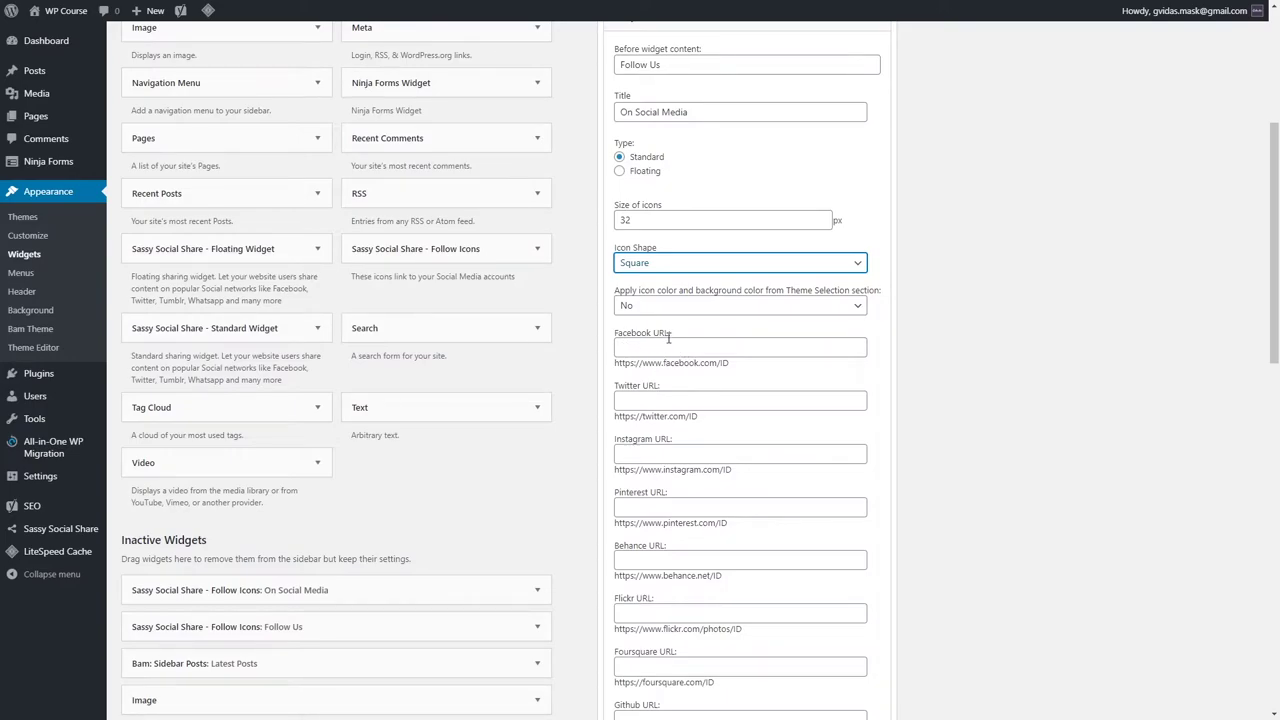
scroll(672, 339, down, 20)
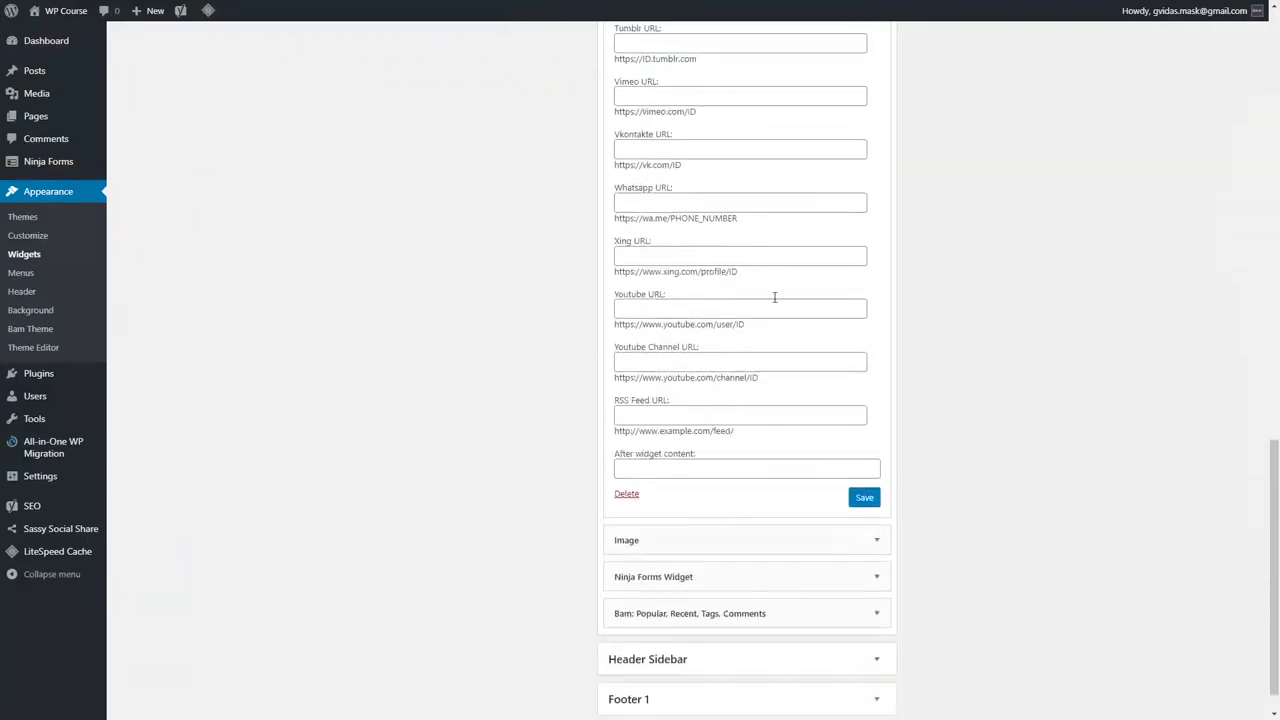
click(864, 461)
scroll(723, 474, up, 20)
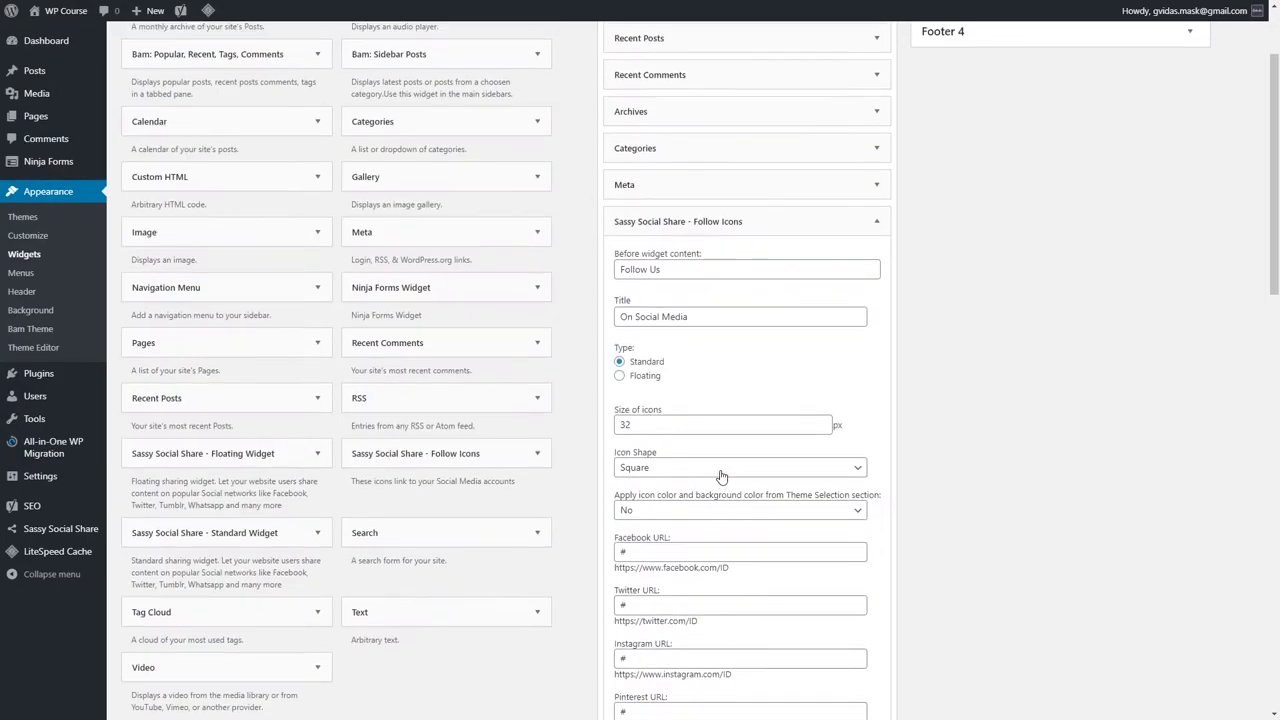
click(877, 352)
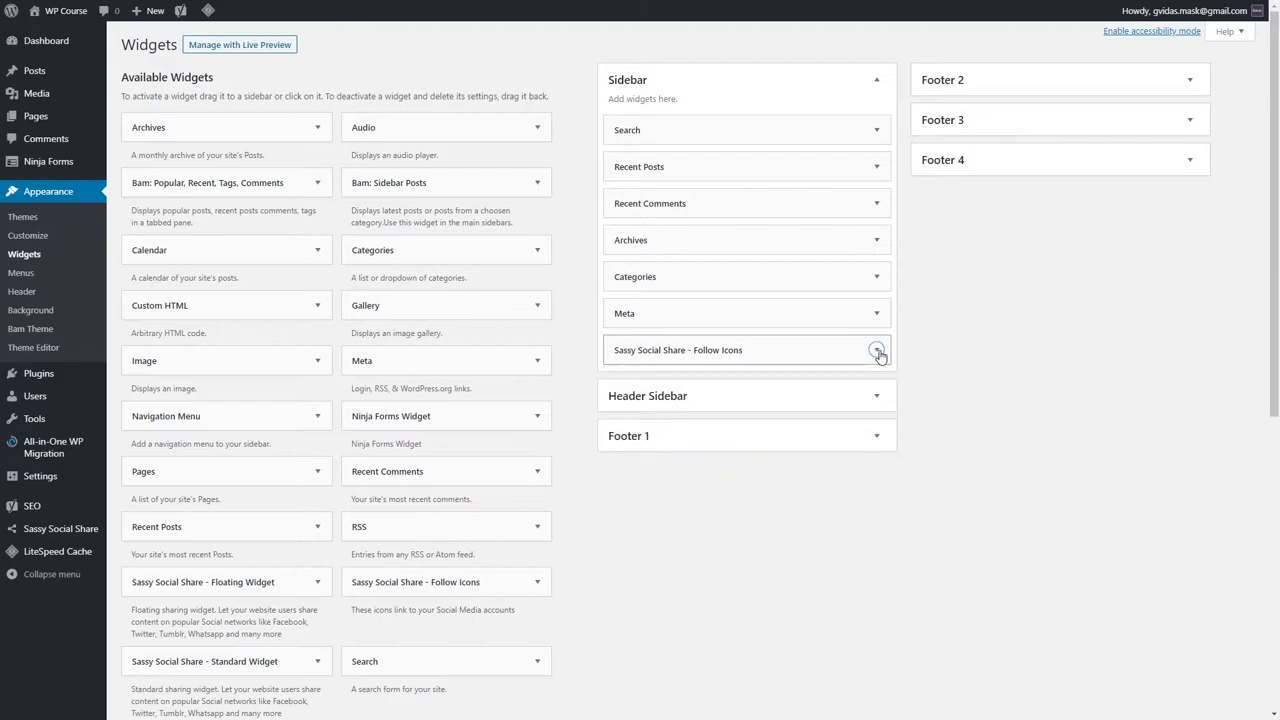
Move the Follow Icons widget to the top of the Sidebar and delete the Search widget
drag(754, 351, 765, 125)
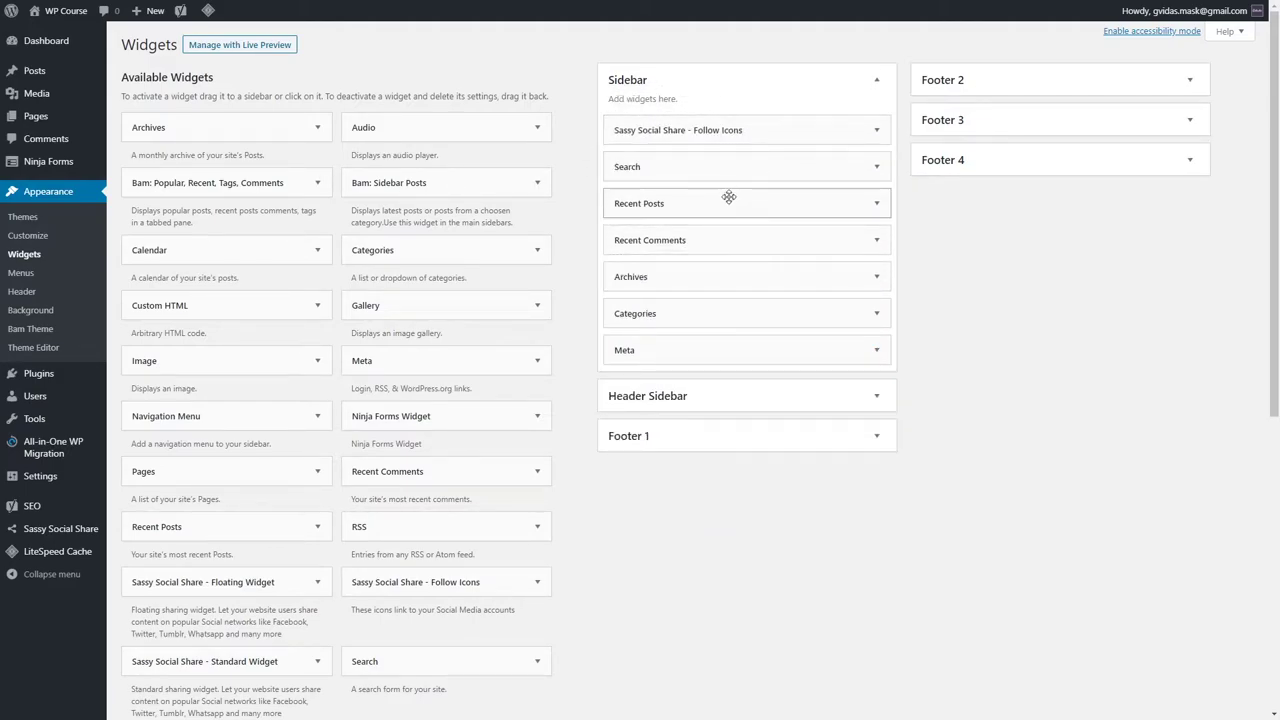
click(874, 168)
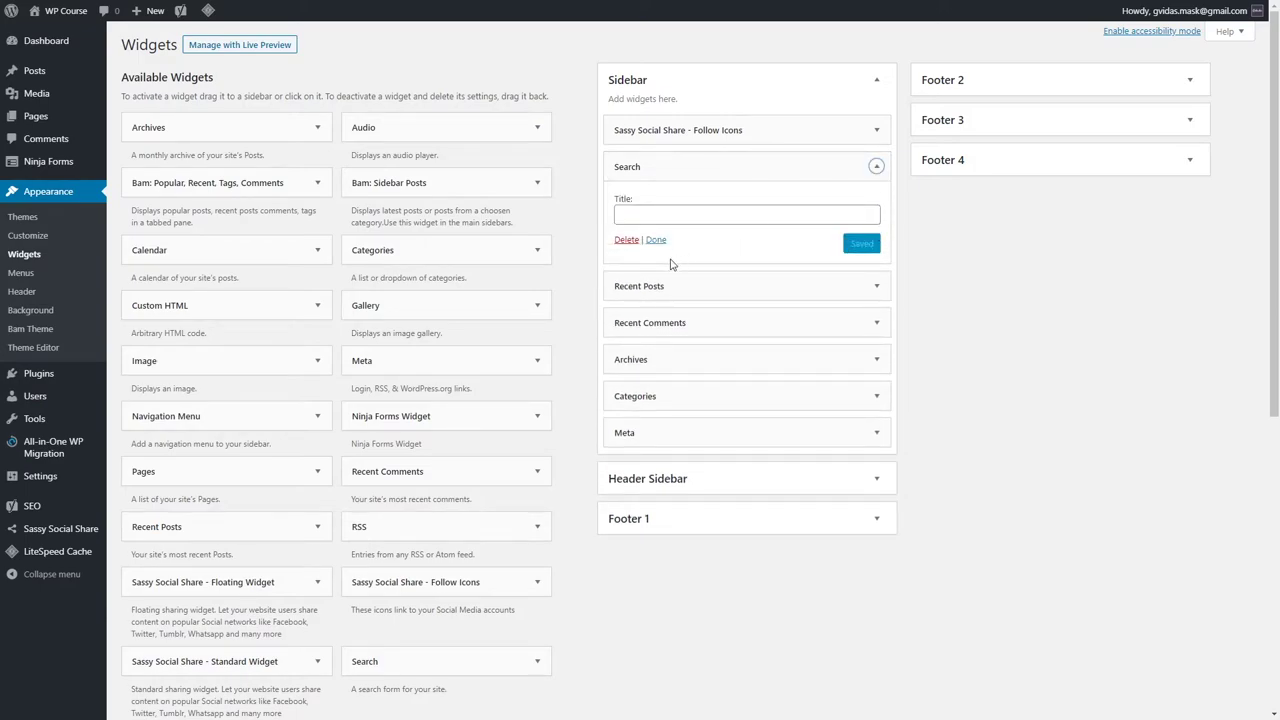
click(626, 240)
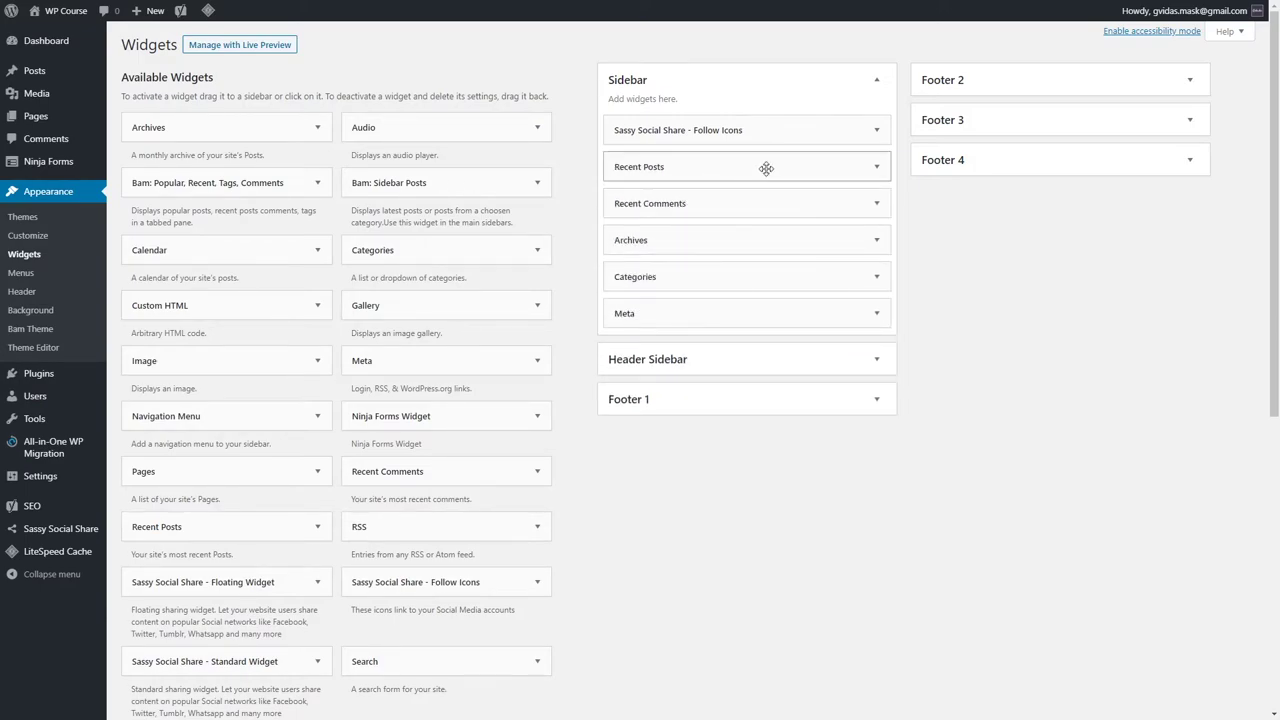
Delete the Recent Posts widget from the Sidebar
click(877, 167)
click(628, 293)
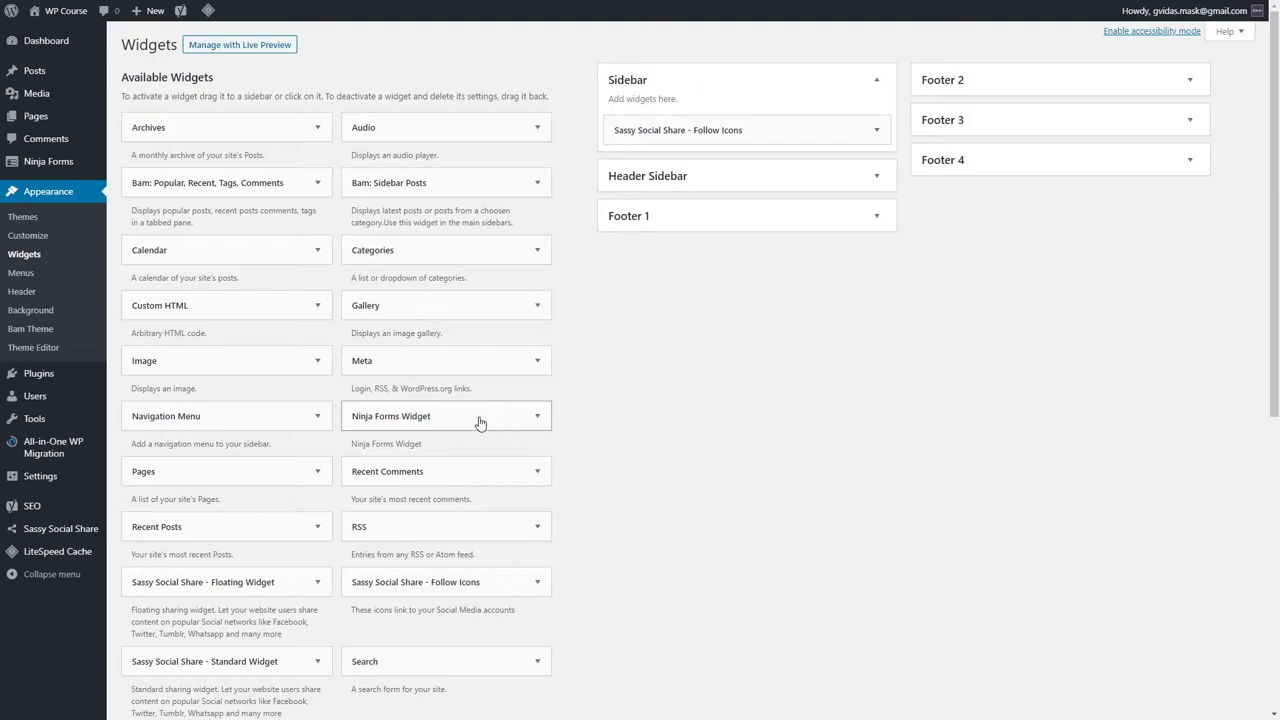
Start a blank Ninja Forms form and add an Email field and a Submit button
click(62, 167)
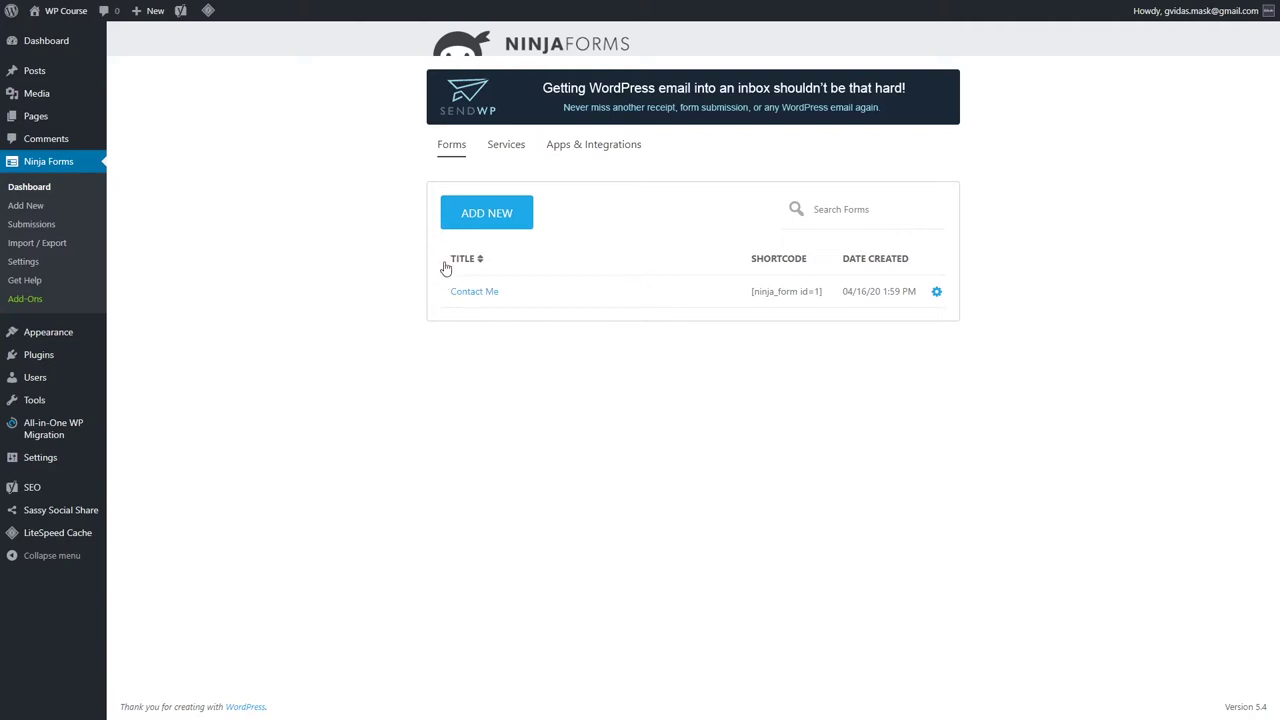
click(493, 221)
click(563, 298)
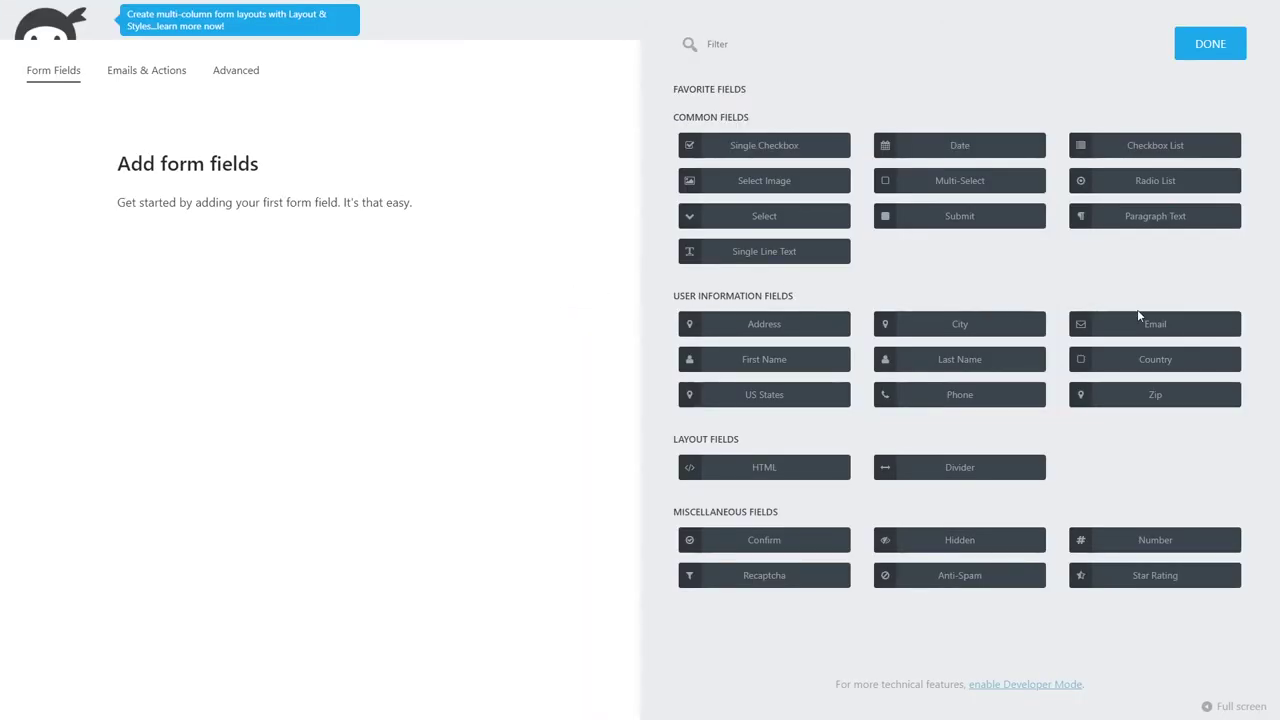
drag(1163, 325, 232, 190)
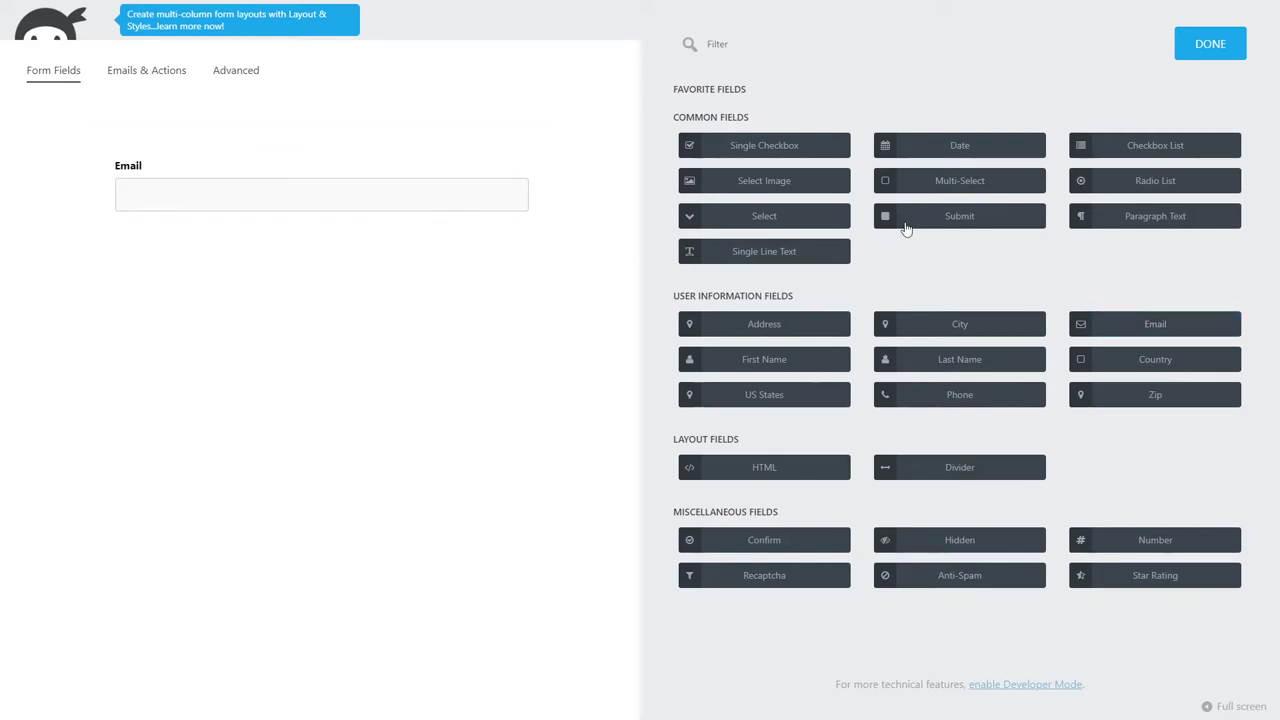
drag(962, 224, 300, 233)
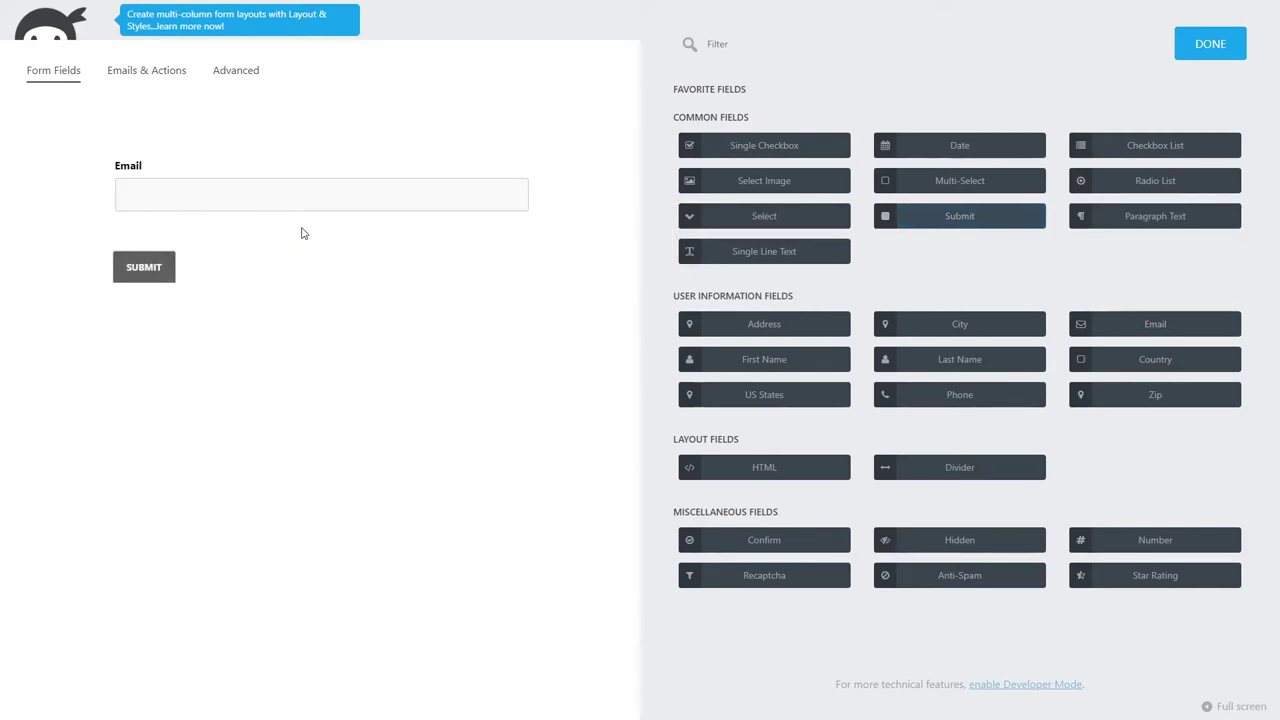
Publish the form with the title 'Newsletter' and close the form builder
click(1203, 44)
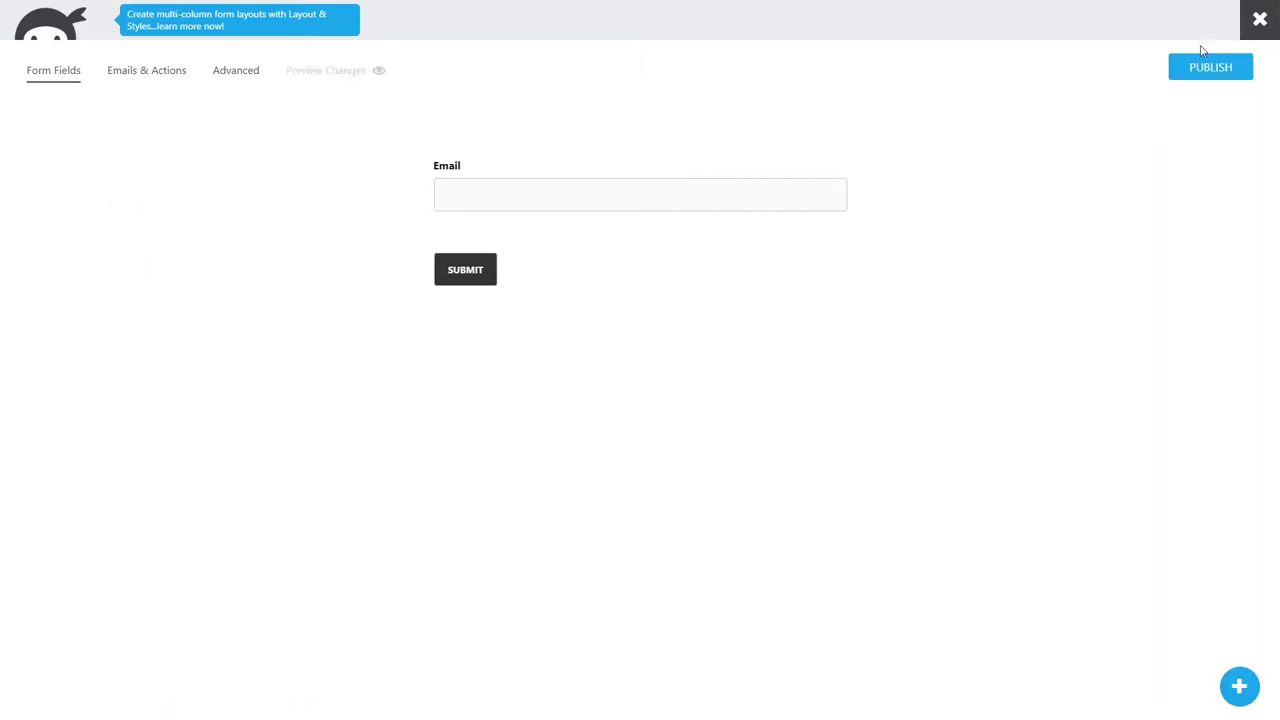
click(1203, 77)
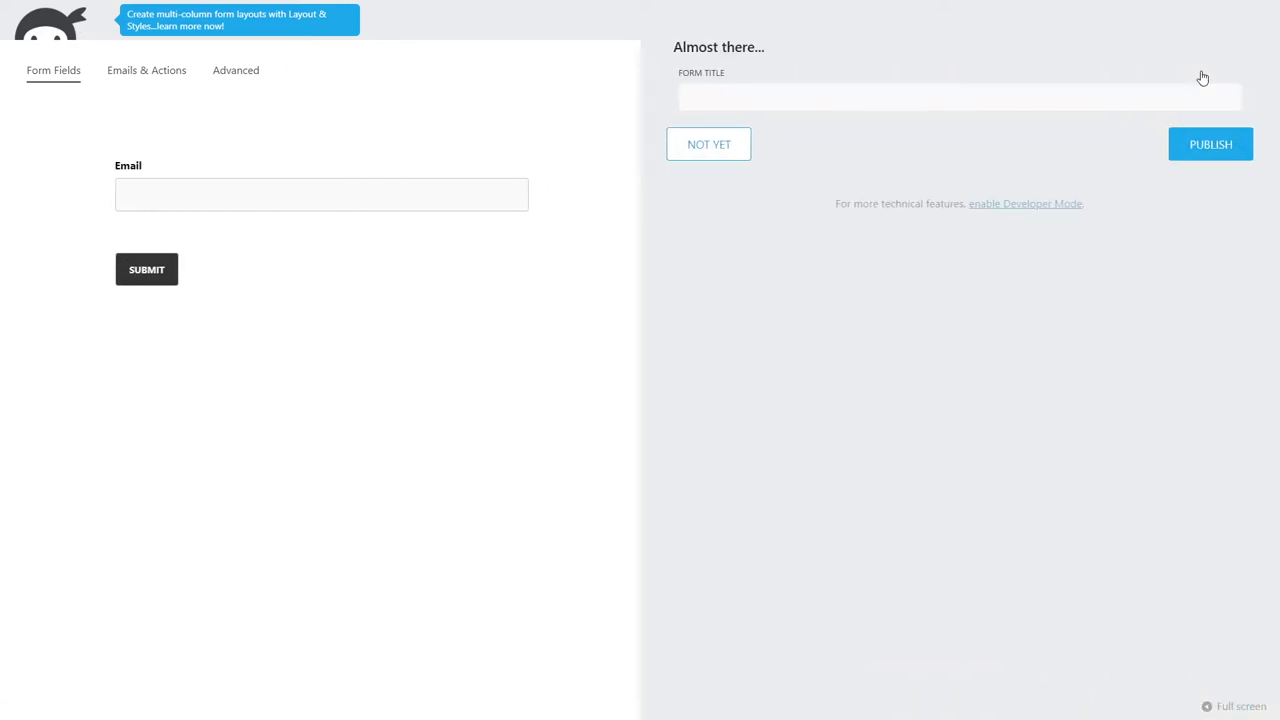
click(889, 104)
text(Newsletter)
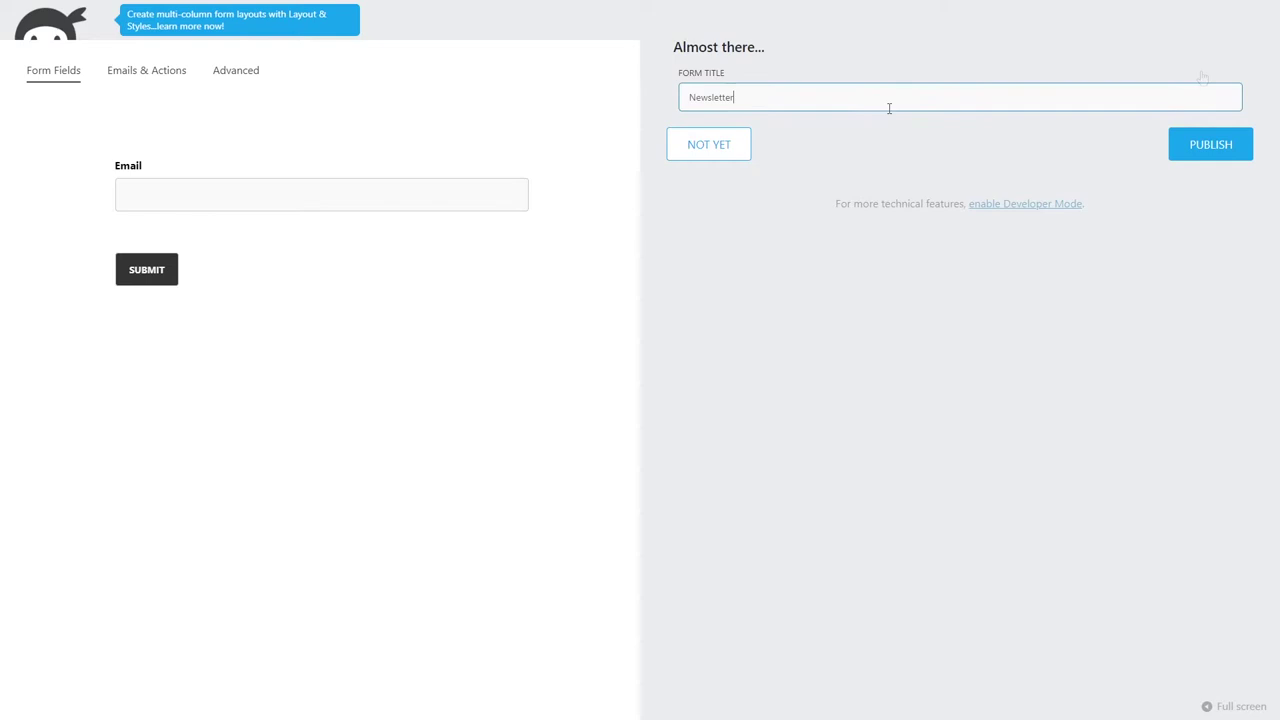
click(1203, 153)
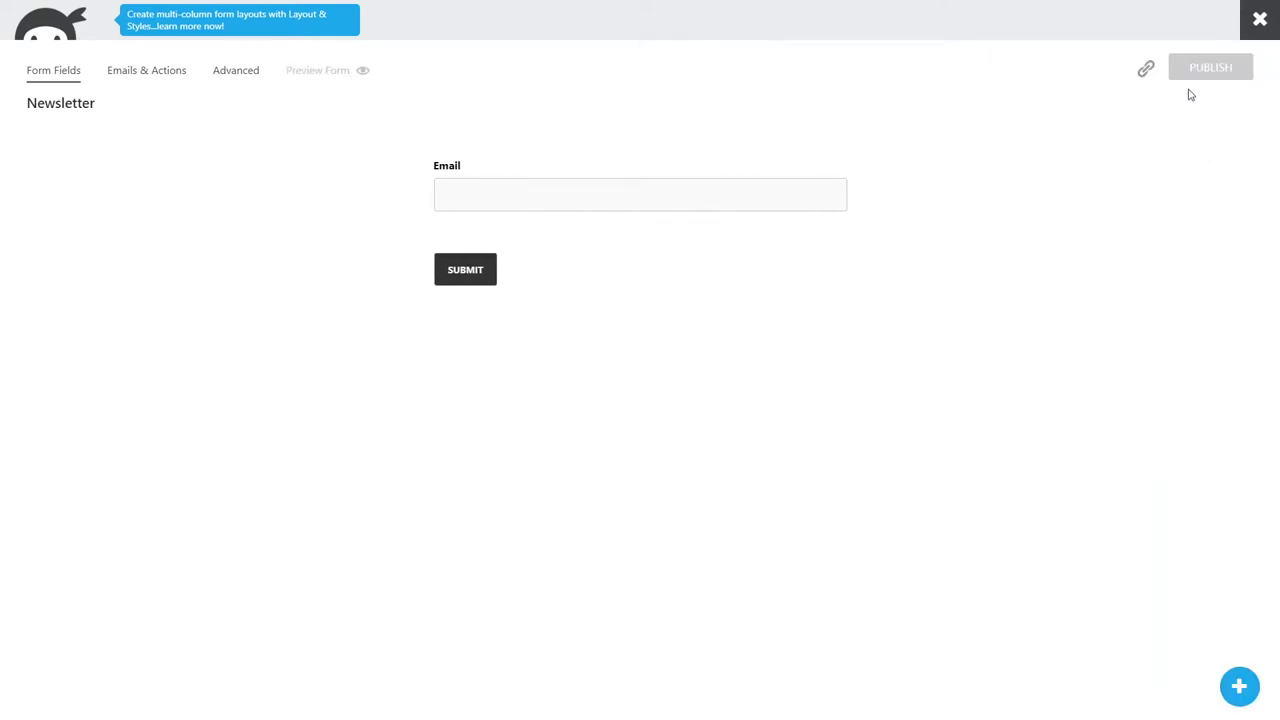
click(1266, 20)
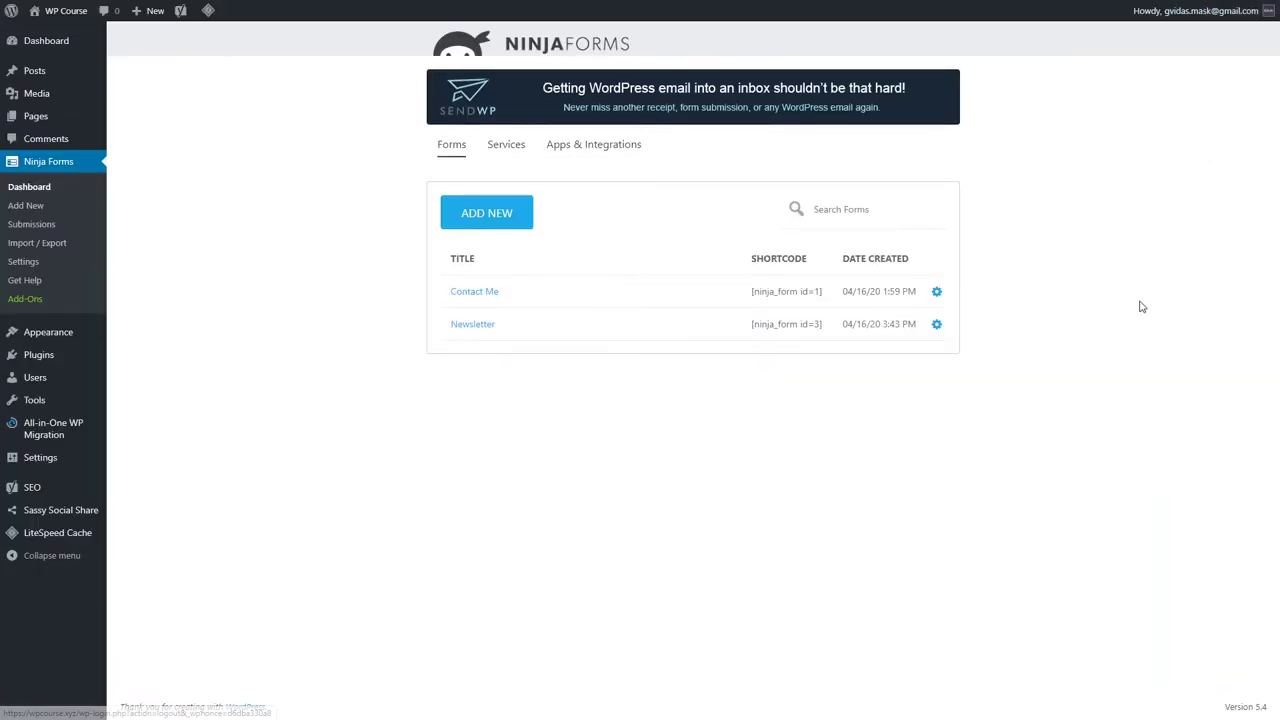
Add a Ninja Forms Widget to the Sidebar using the Newsletter form, untitled, and save it
mouse_move(48, 332)
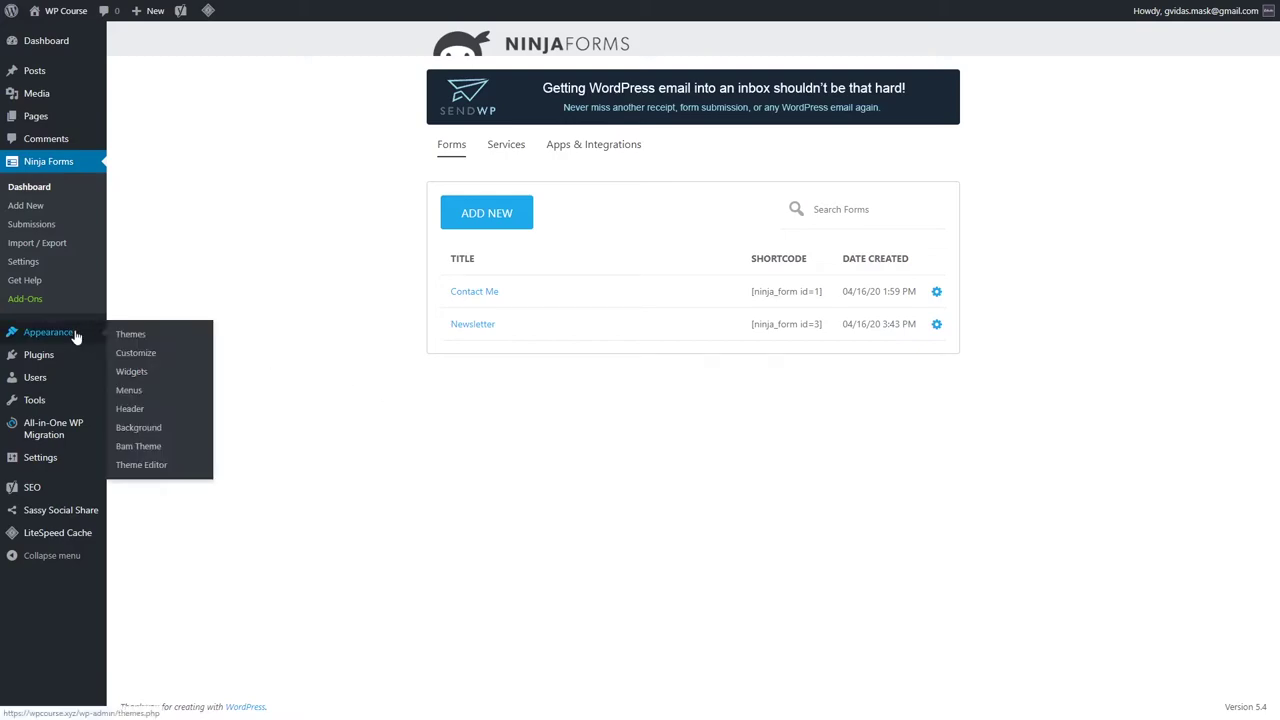
click(150, 377)
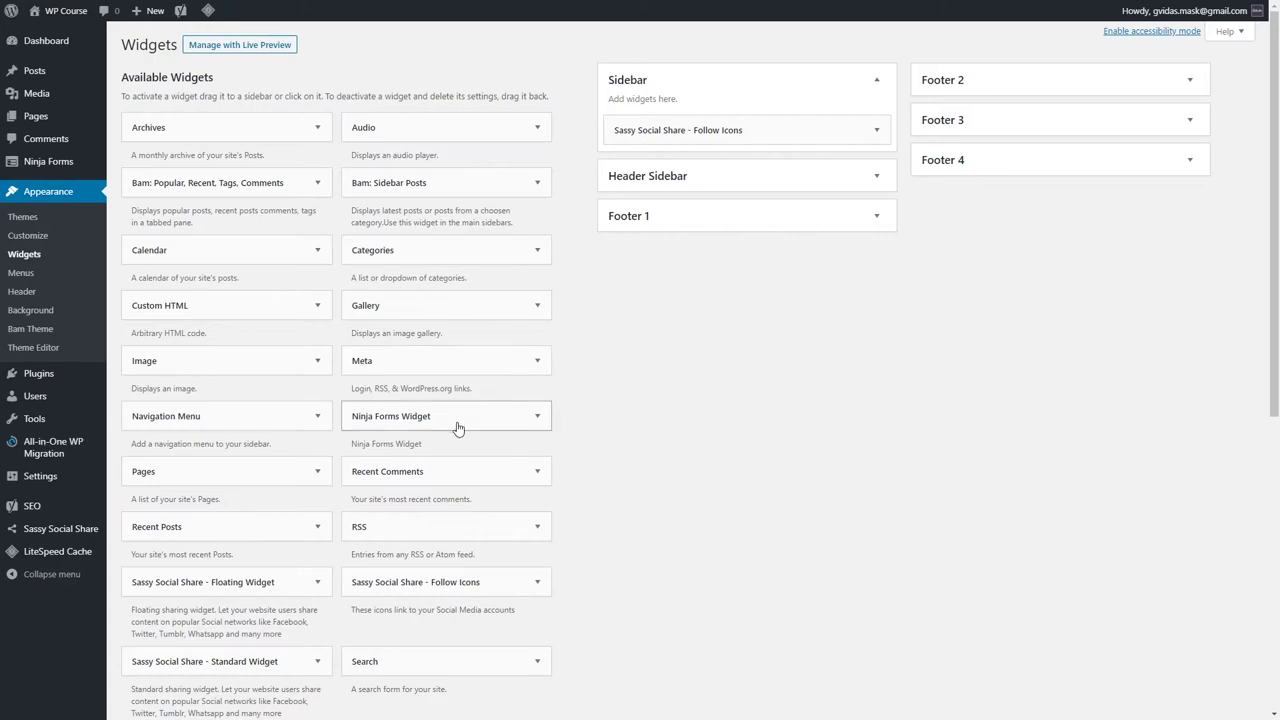
click(522, 425)
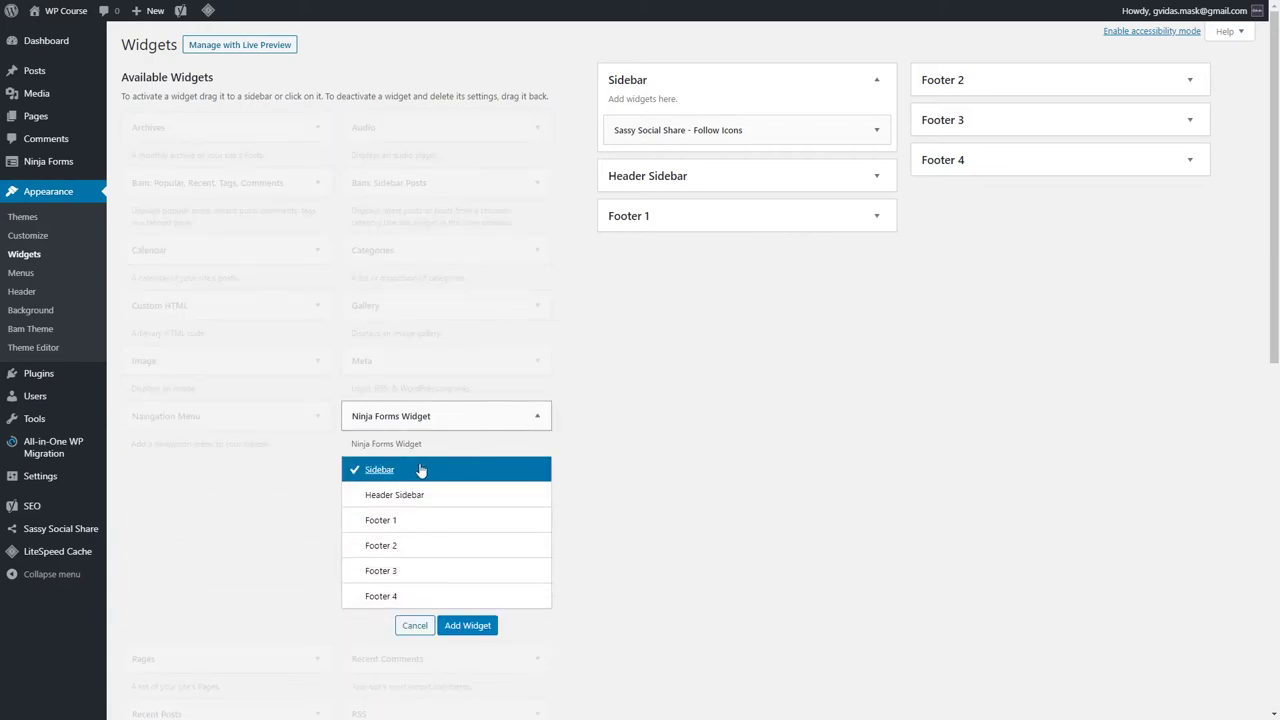
click(480, 630)
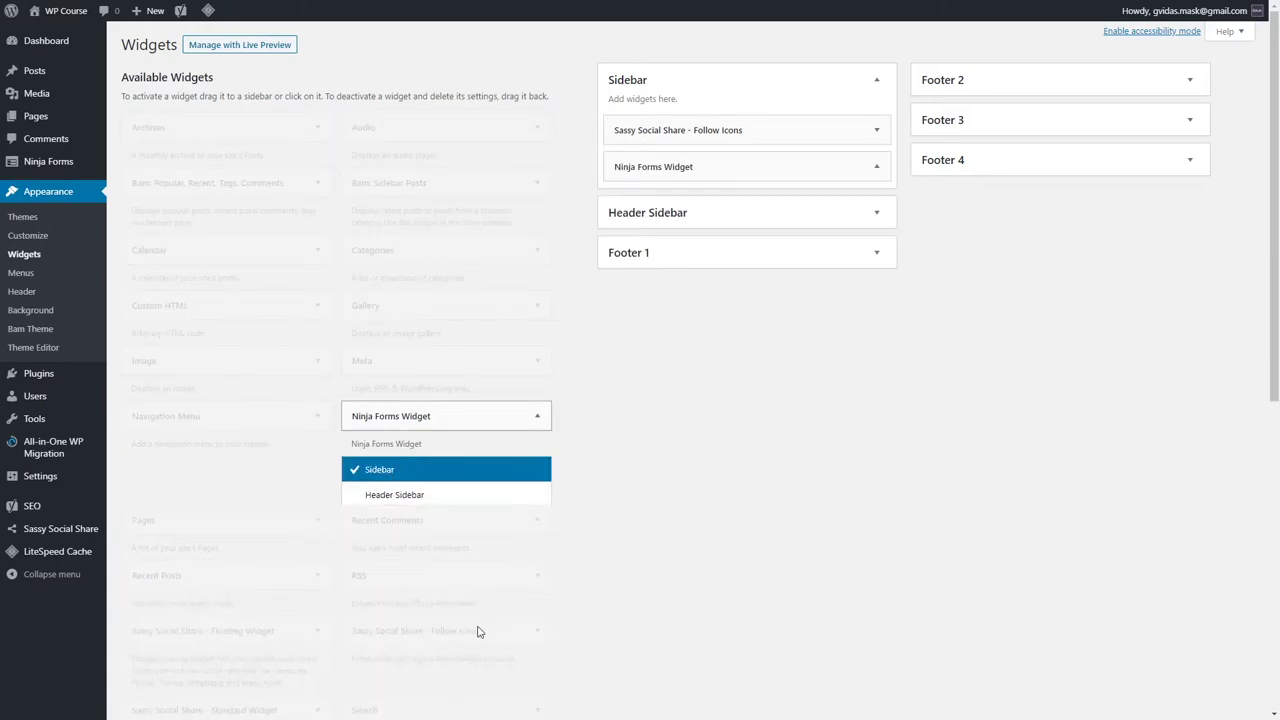
click(675, 224)
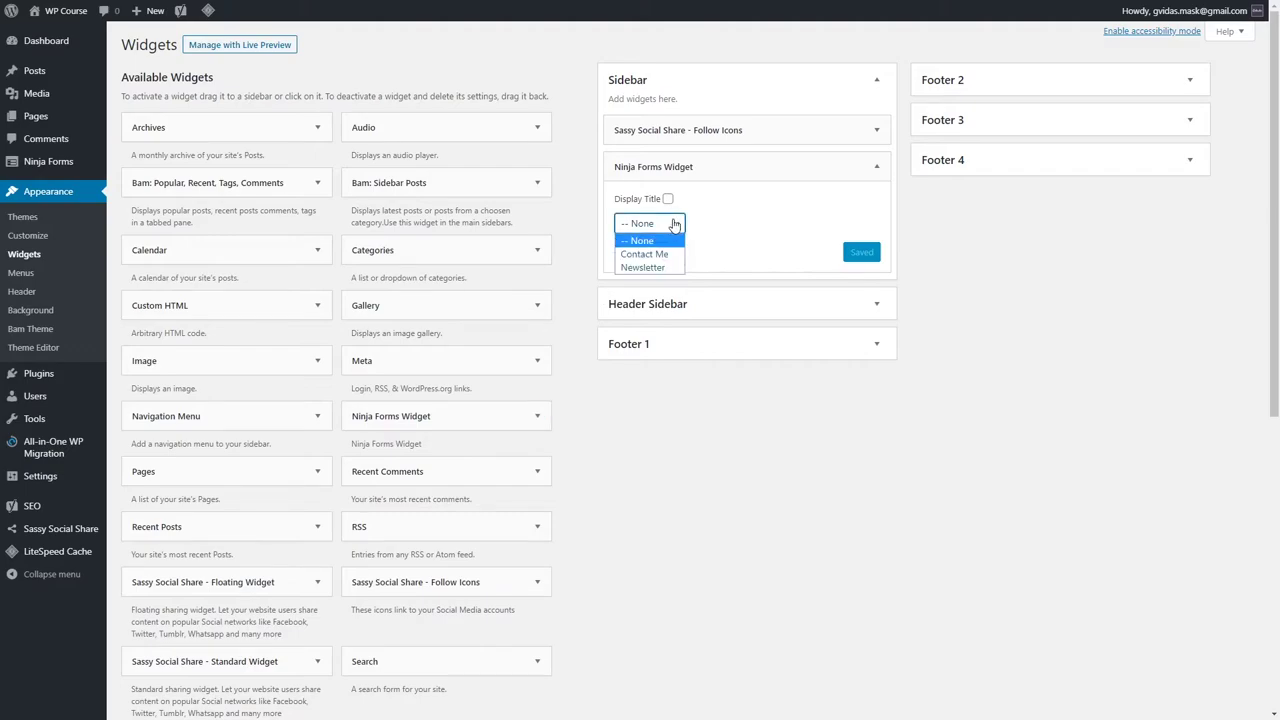
click(655, 268)
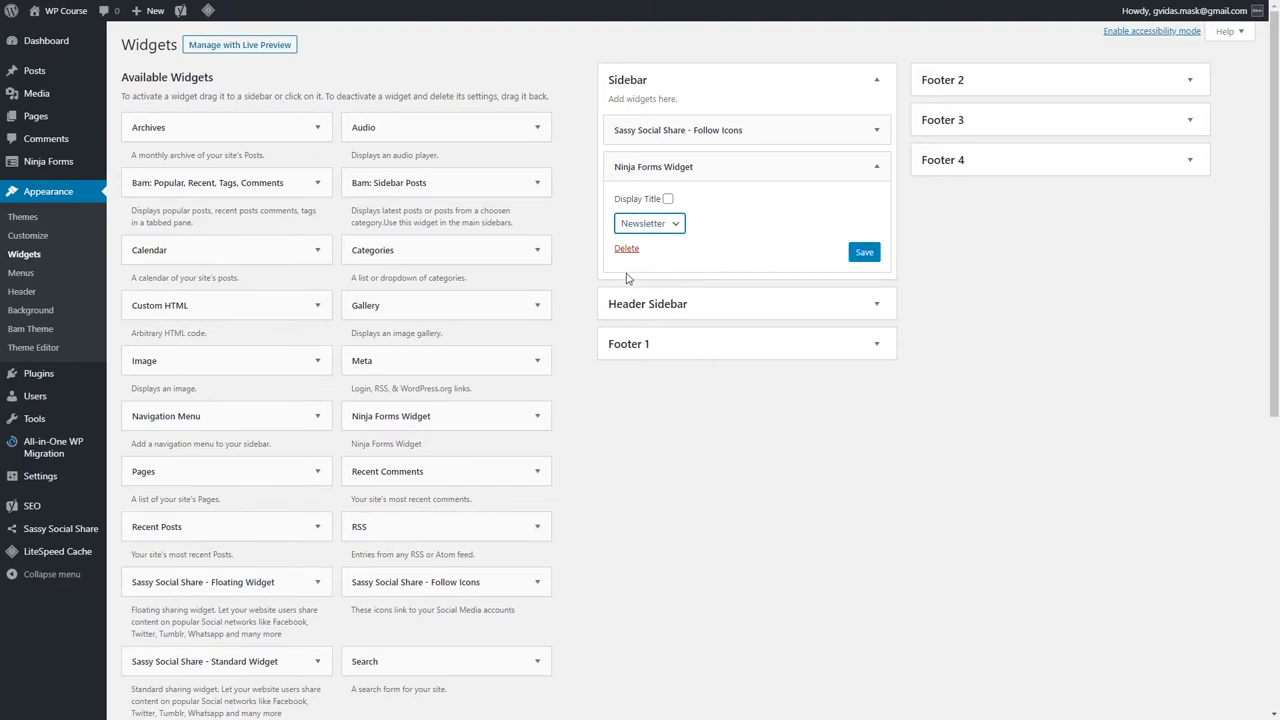
click(865, 253)
click(877, 167)
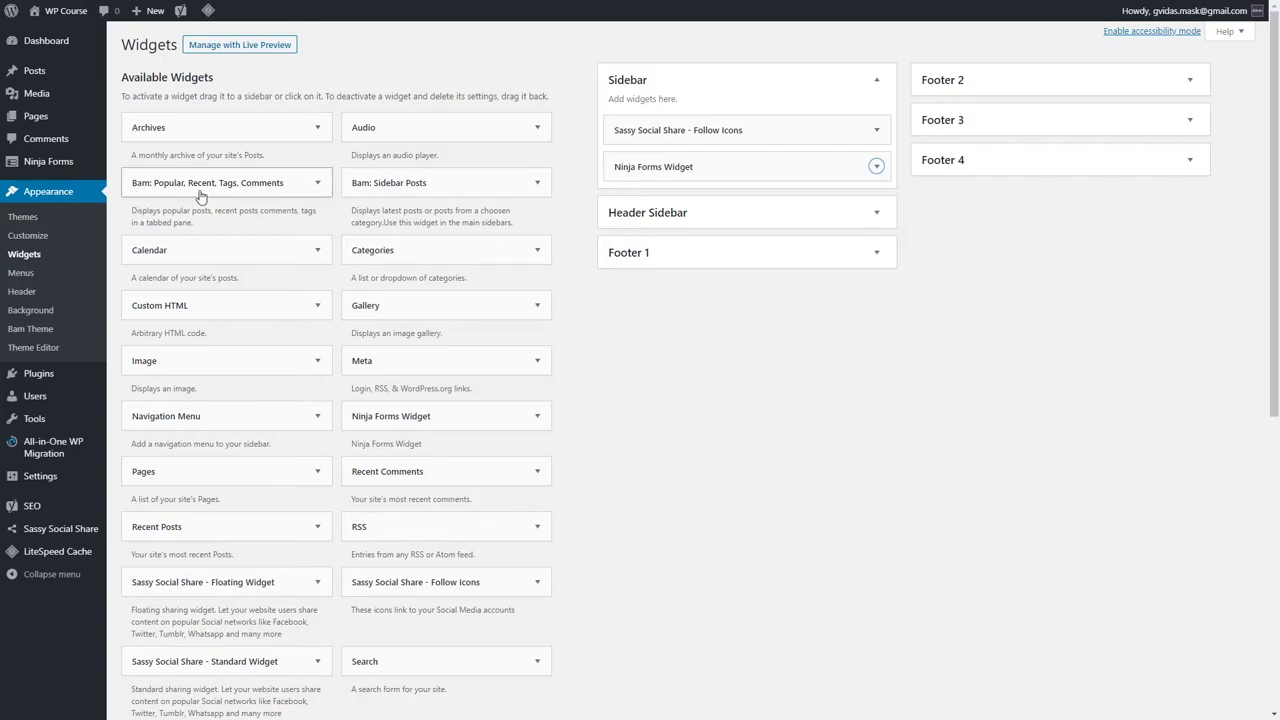
Add the Bam: Popular, Recent, Tags, Comments widget to the Sidebar
click(316, 184)
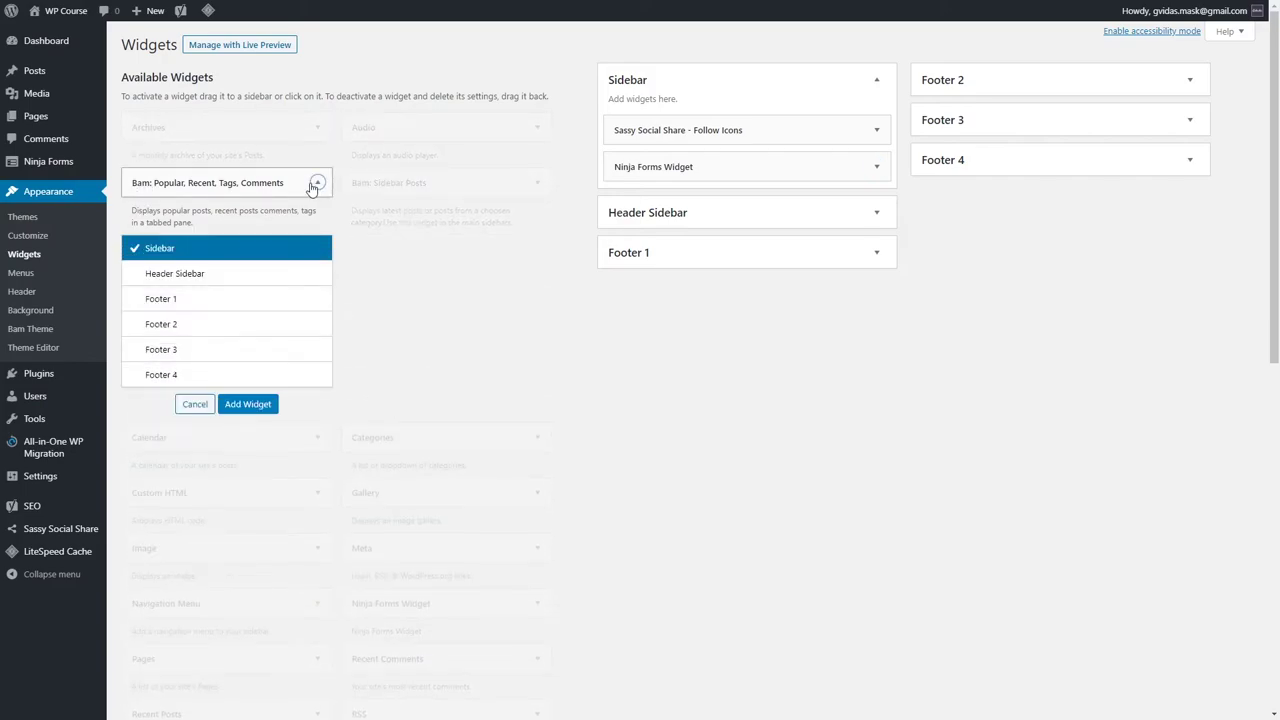
click(248, 404)
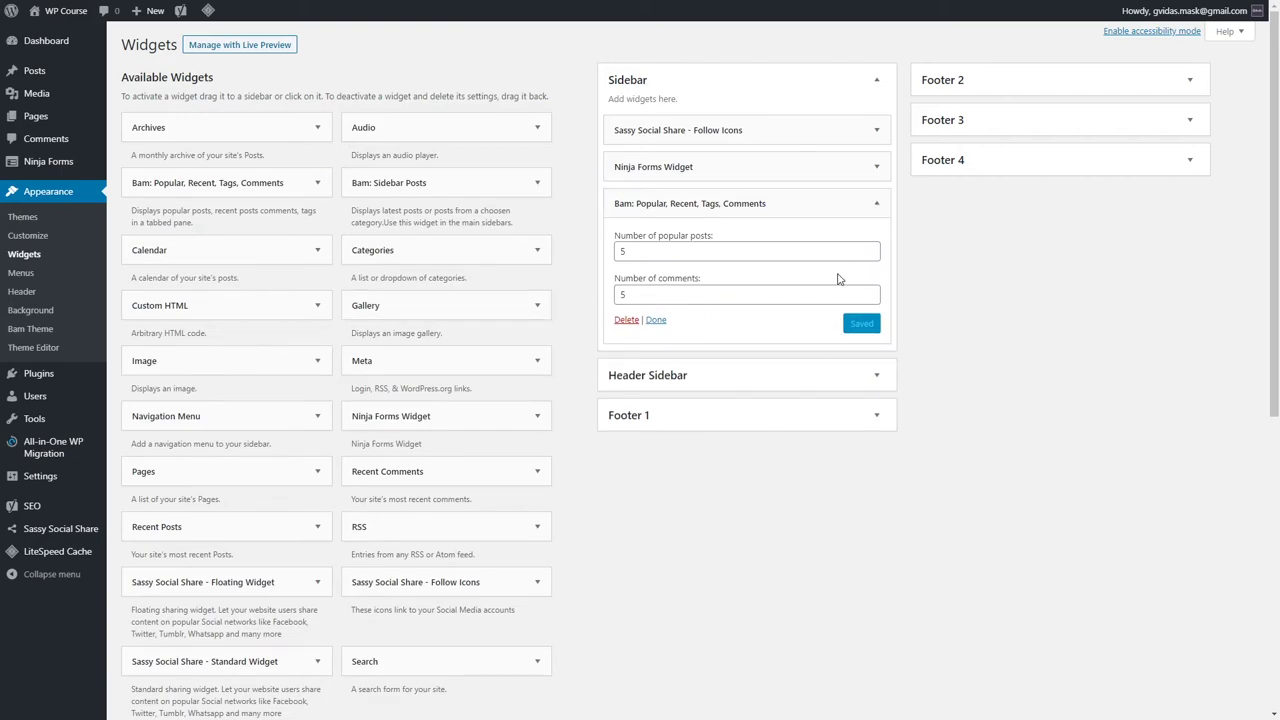
click(876, 204)
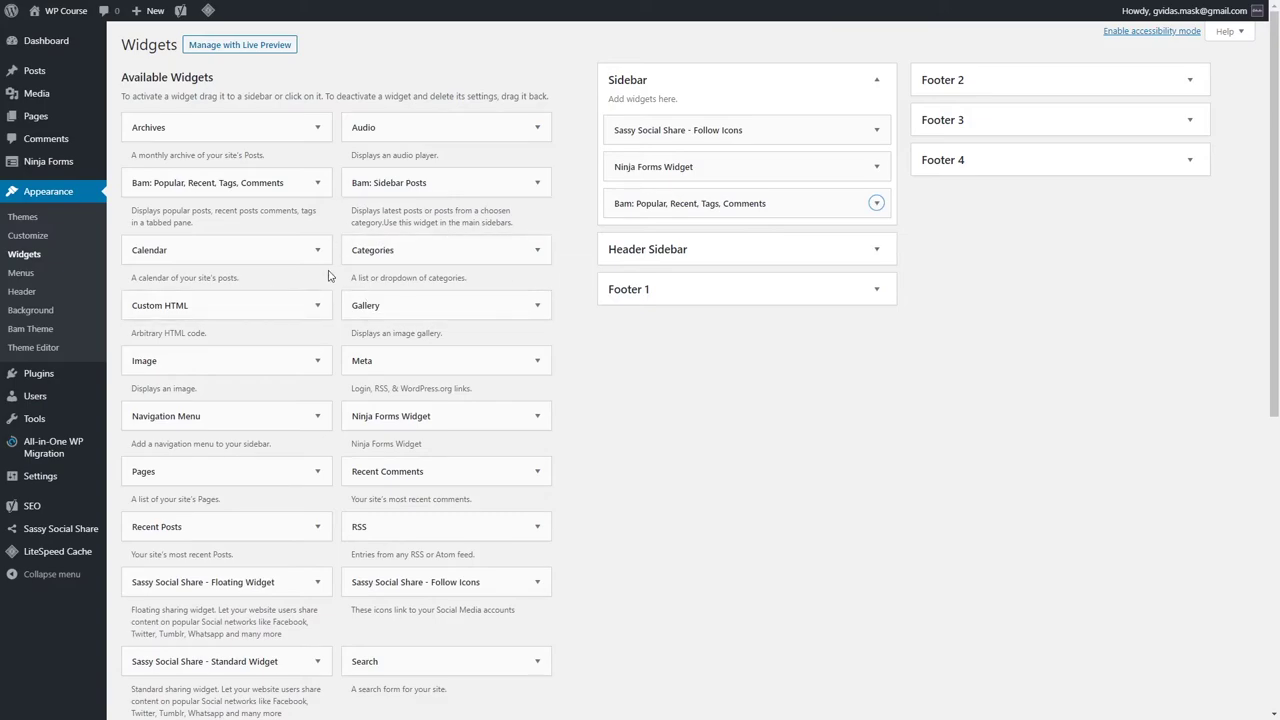
scroll(329, 374, down, 5)
scroll(414, 443, up, 5)
Add an Image widget below Follow Icons showing the WordPress 101 Complete Course image, linked to '#'
click(291, 366)
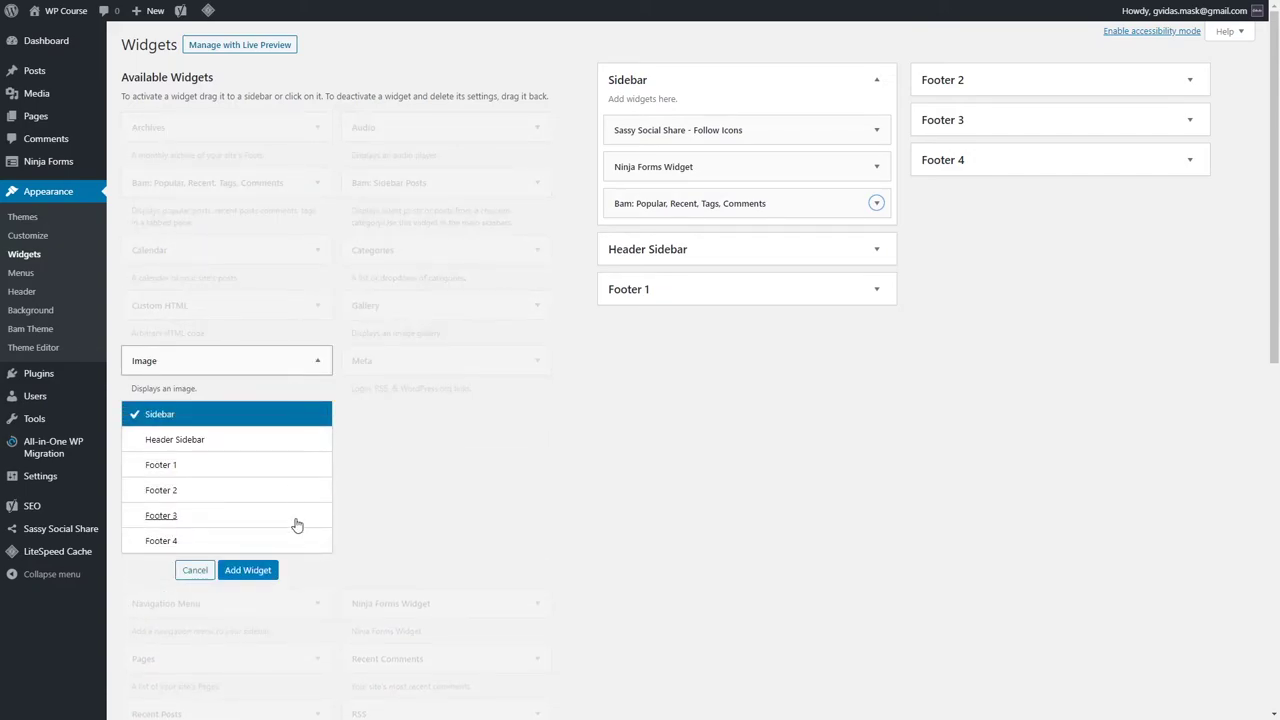
click(265, 572)
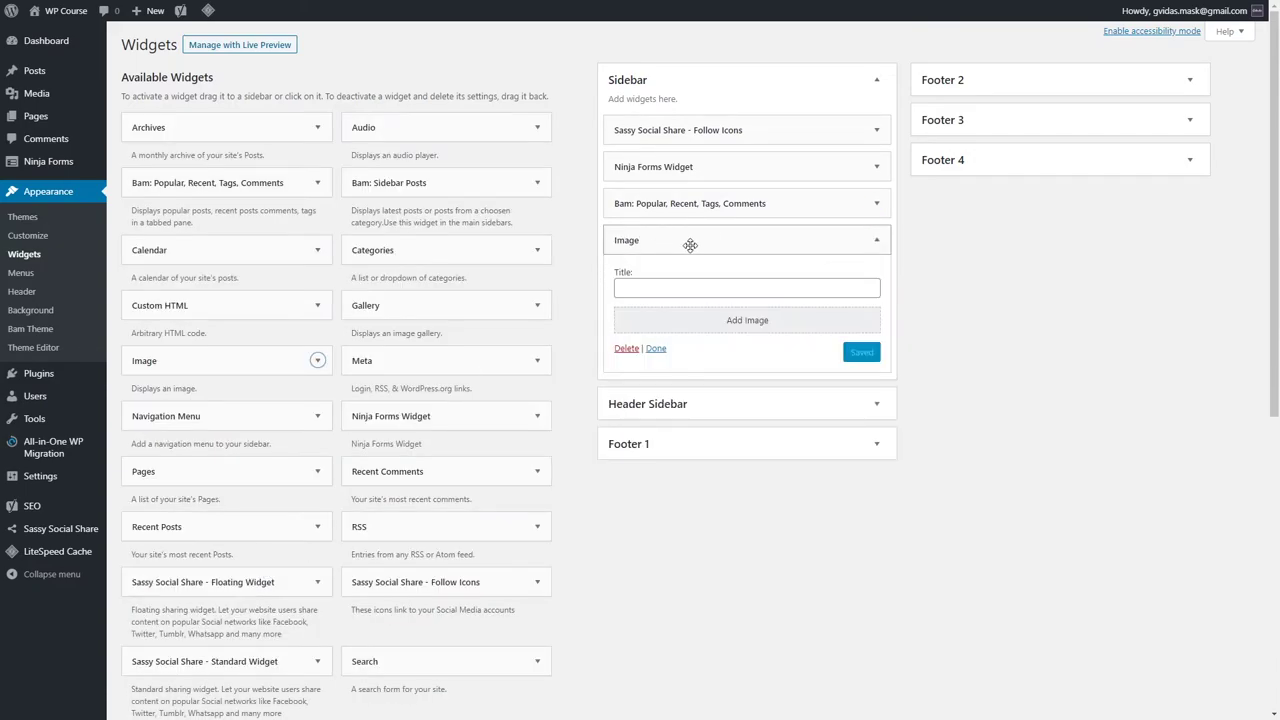
drag(705, 240, 821, 217)
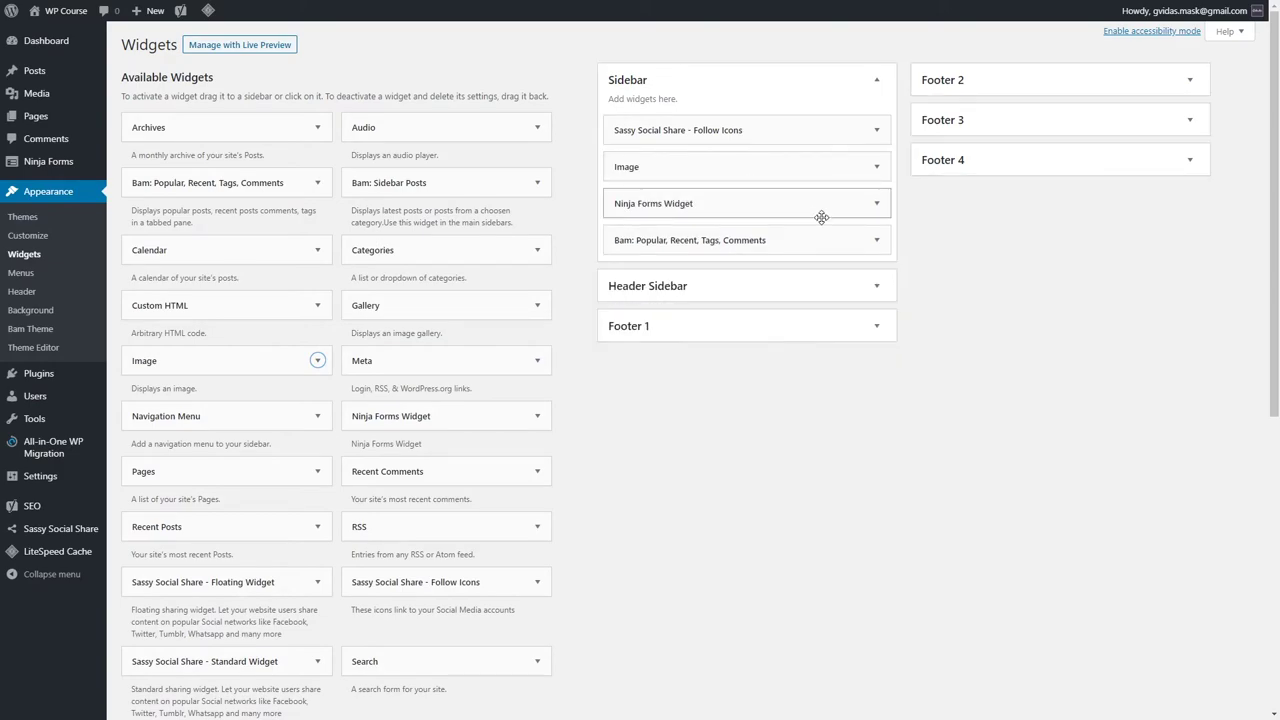
click(845, 168)
click(745, 257)
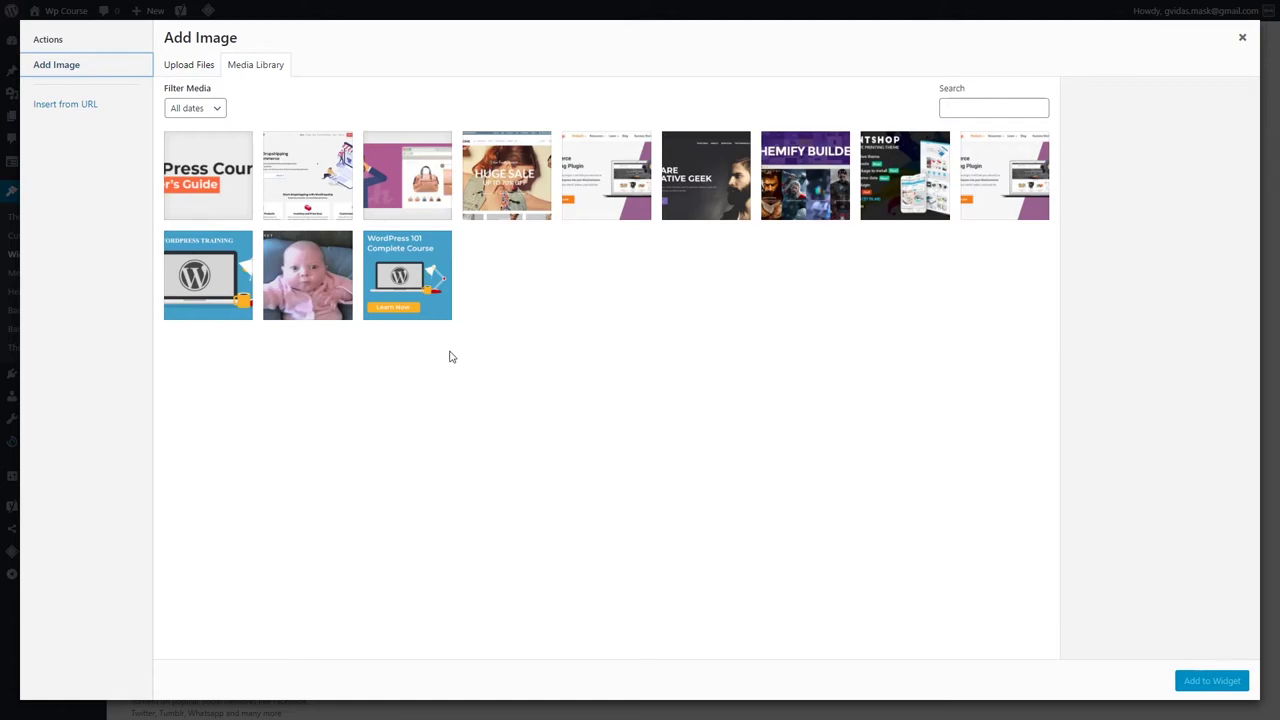
click(424, 272)
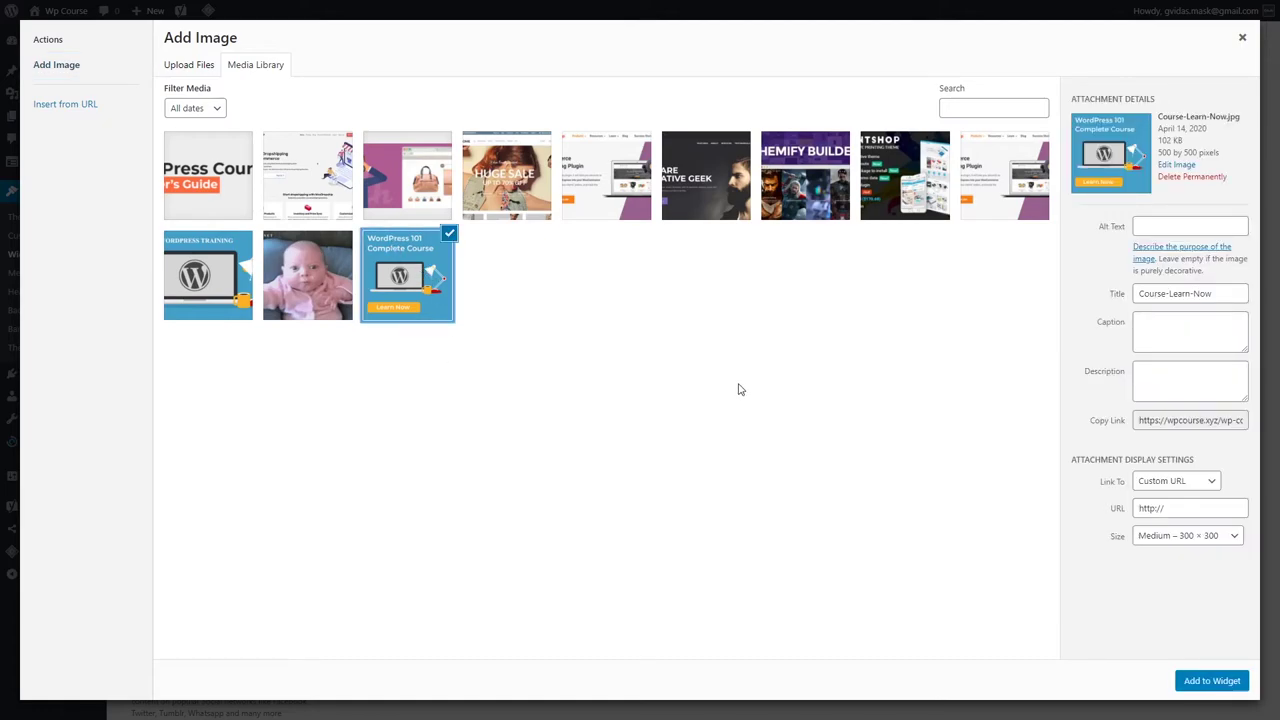
click(1218, 684)
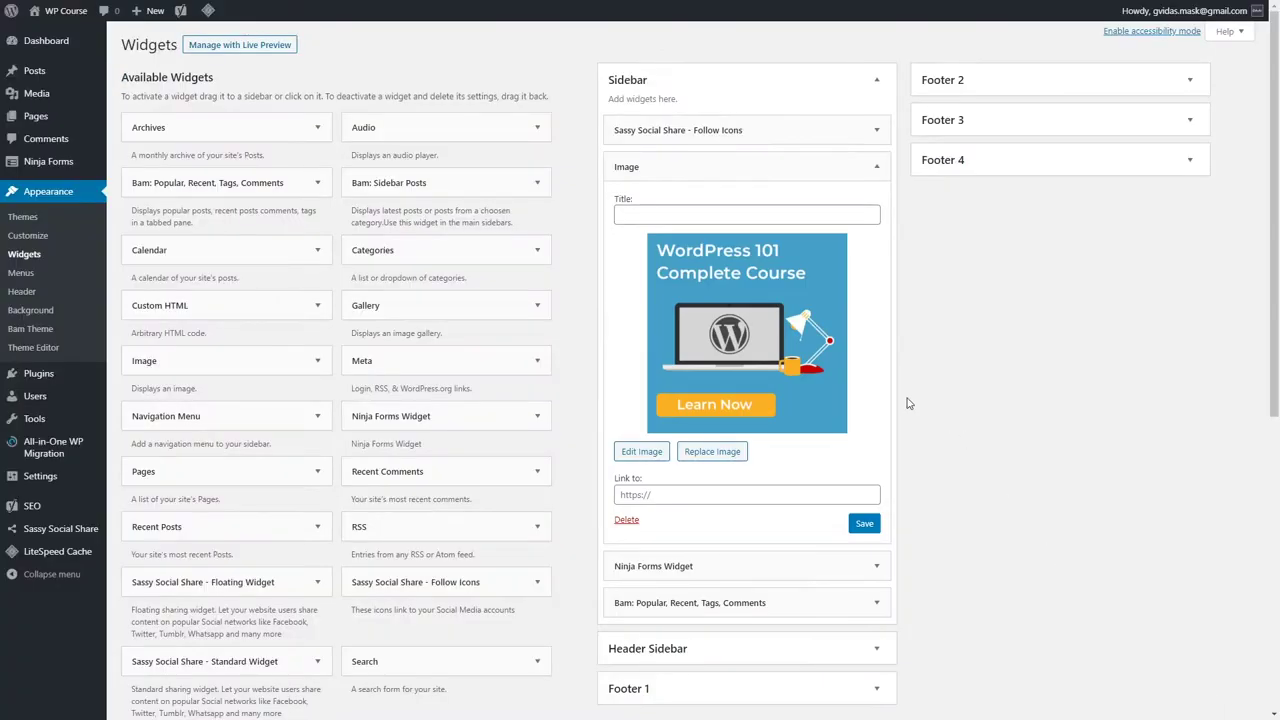
click(736, 496)
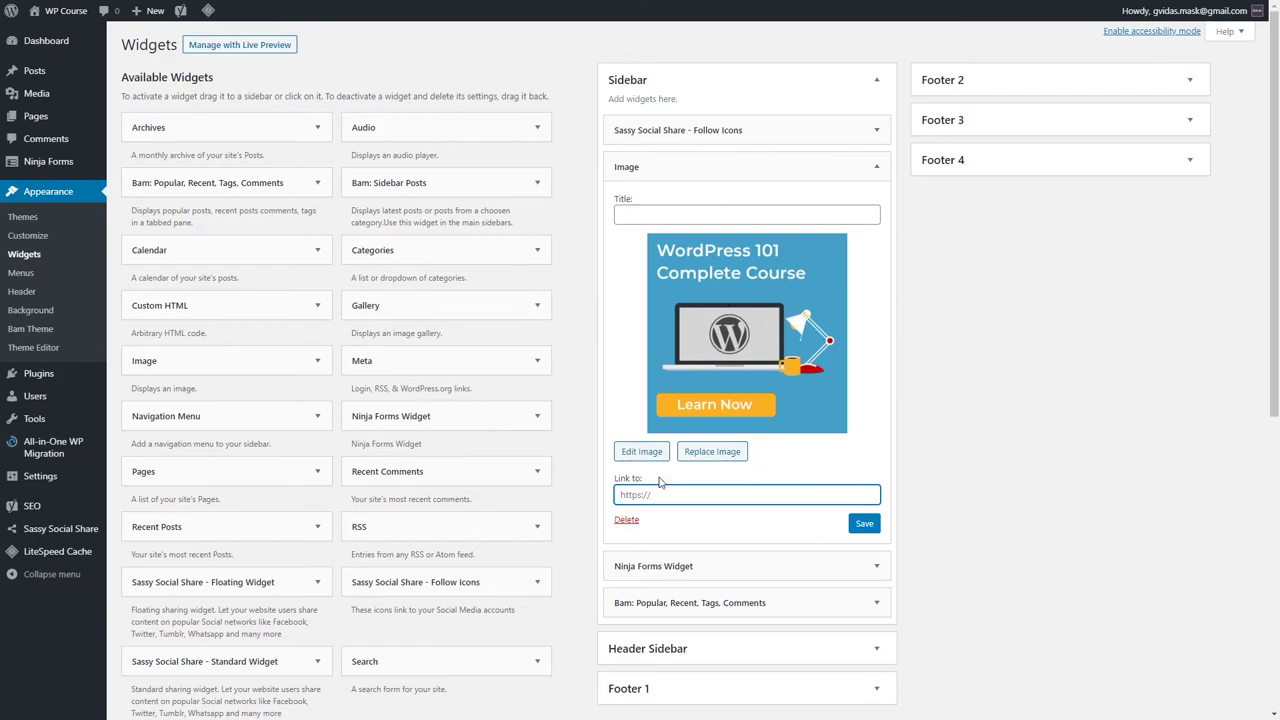
text(#)
click(862, 524)
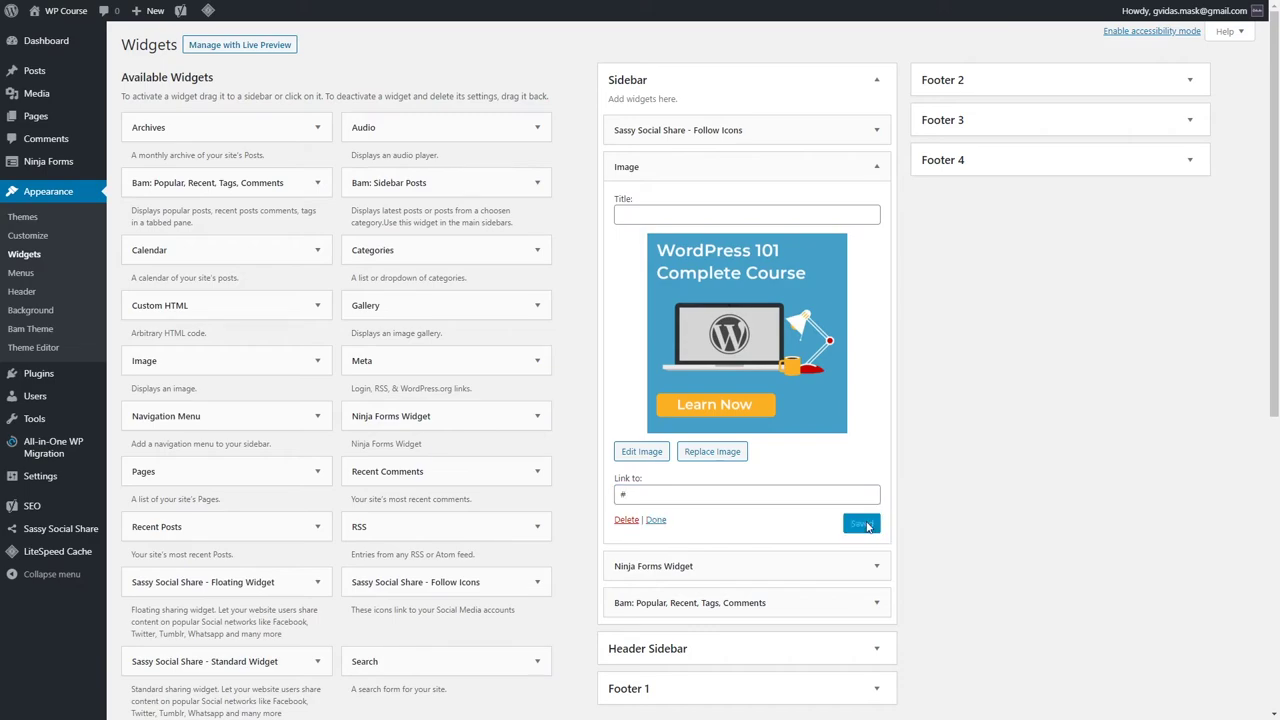
Collapse the Image widget settings and scroll through the new sidebar widgets on the live homepage
click(876, 166)
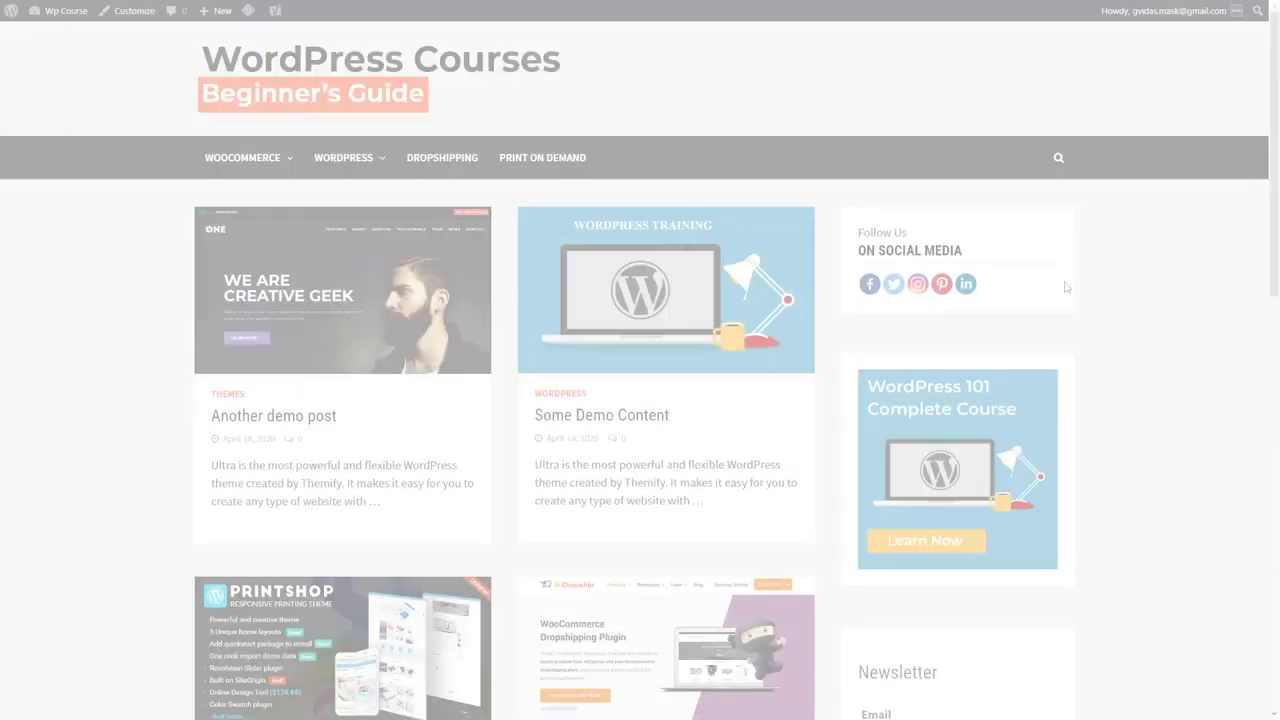
scroll(1143, 318, down, 3)
scroll(1143, 318, down, 4)
scroll(1106, 357, up, 7)
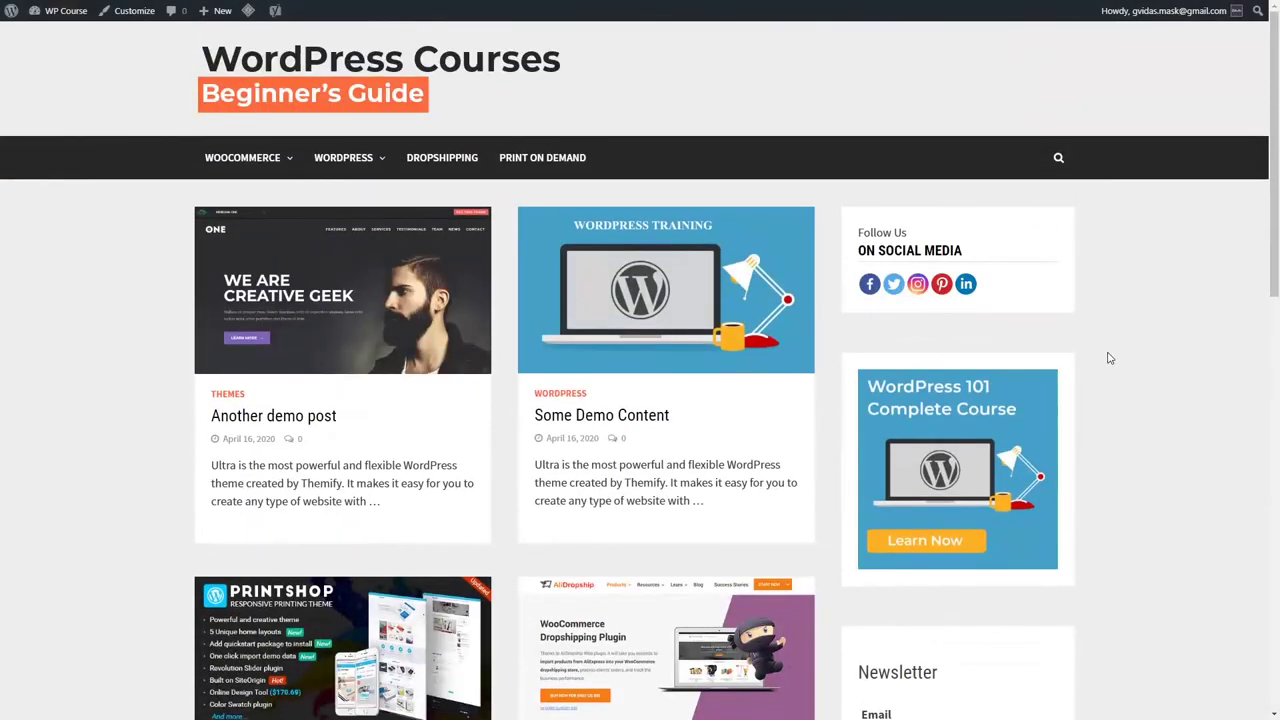
scroll(902, 368, down, 4)
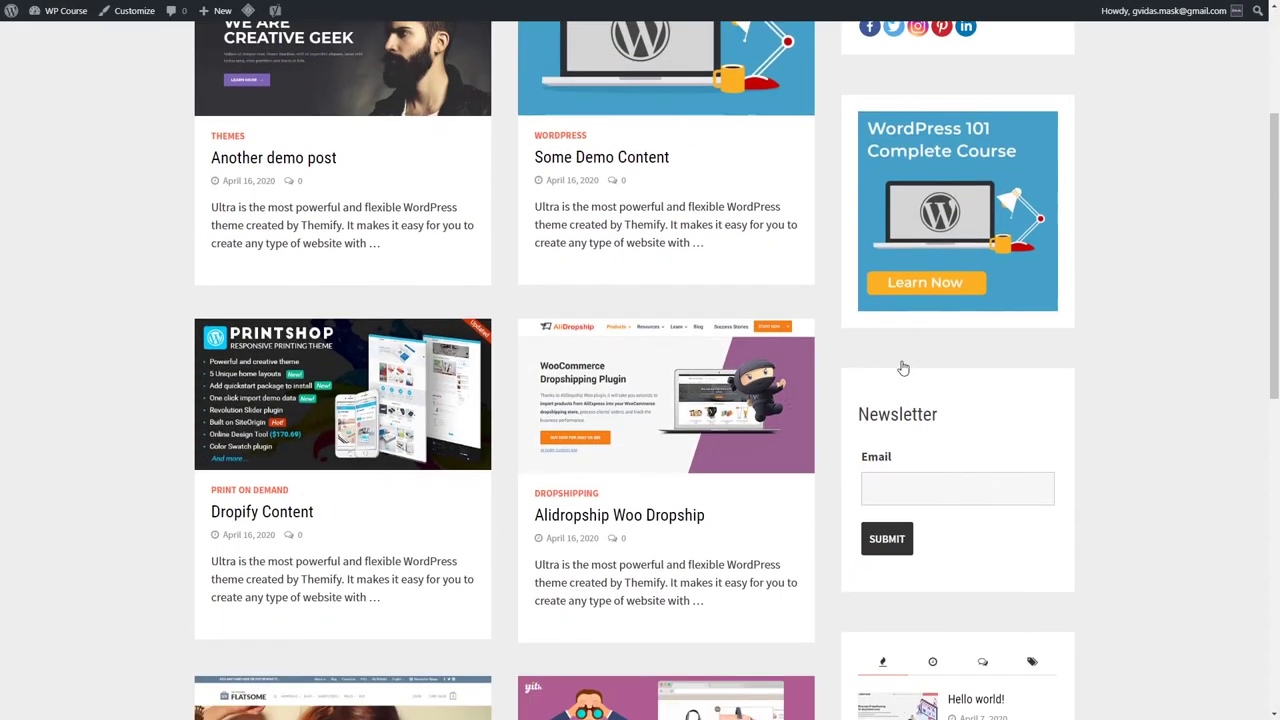
scroll(977, 384, down, 2)
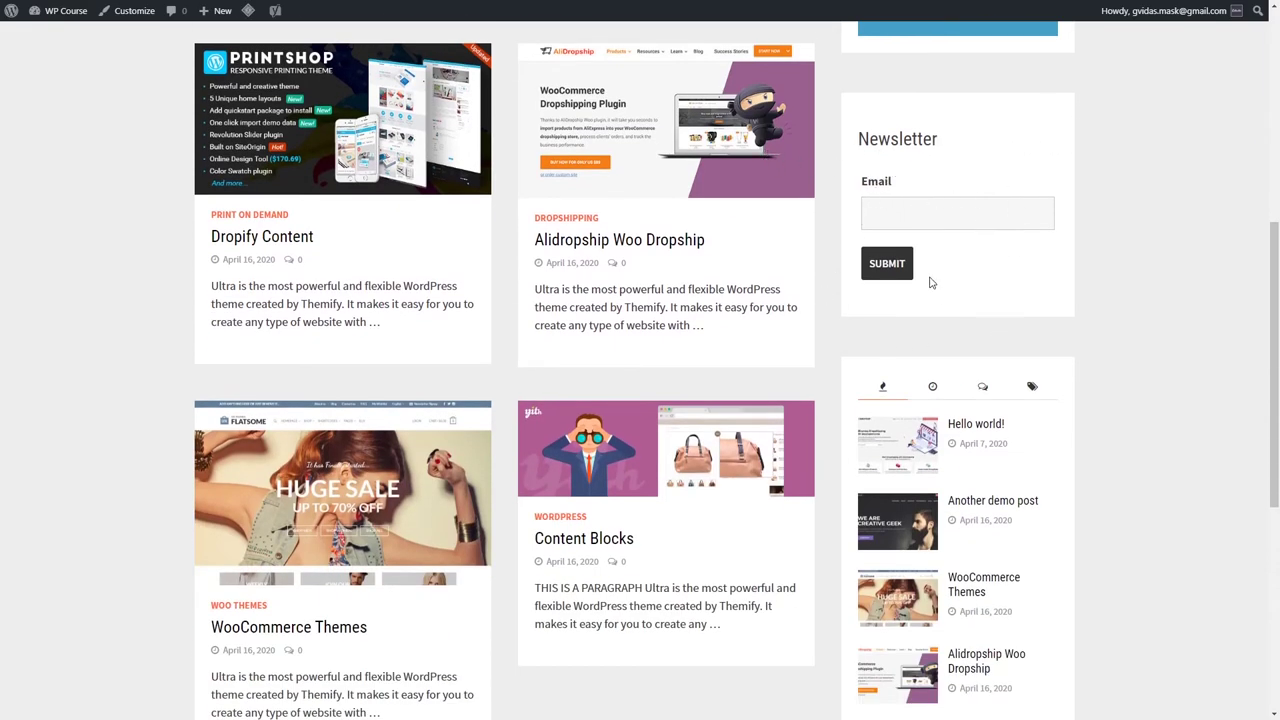
scroll(930, 283, down, 3)
scroll(1023, 409, up, 2)
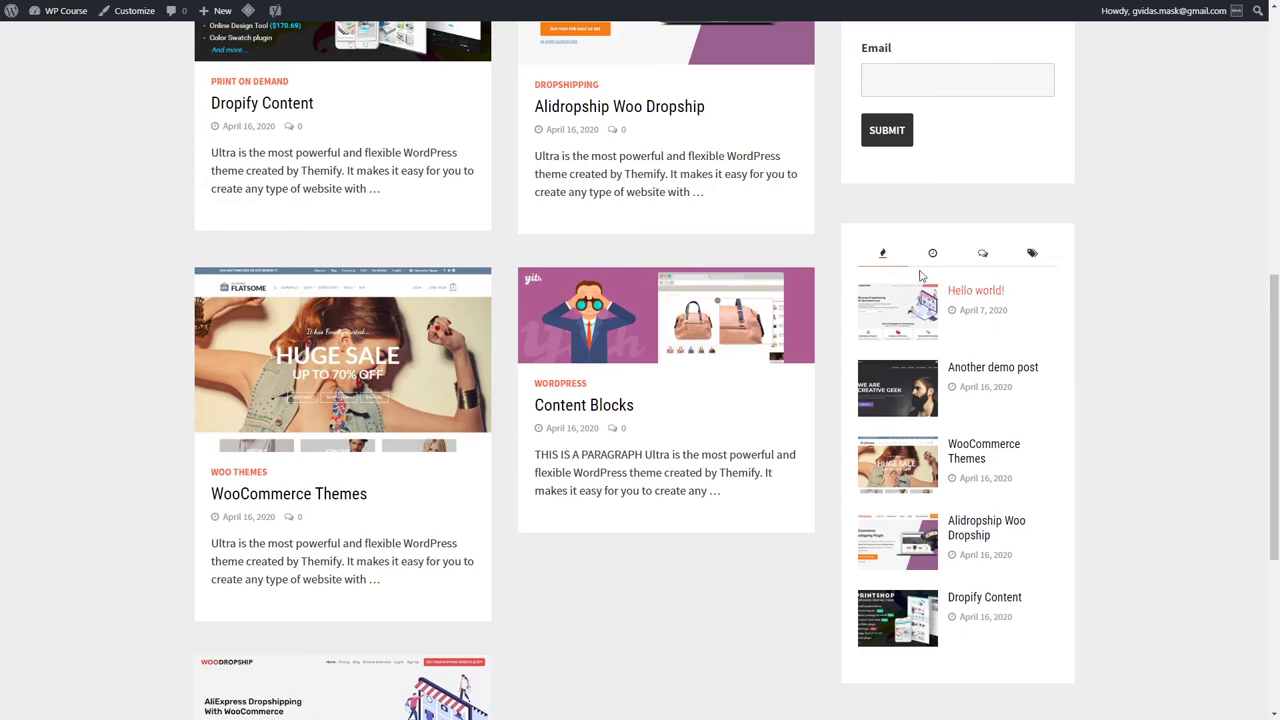
Switch the sidebar posts tabs to Recent and back to Popular, then open the Customizer
click(933, 262)
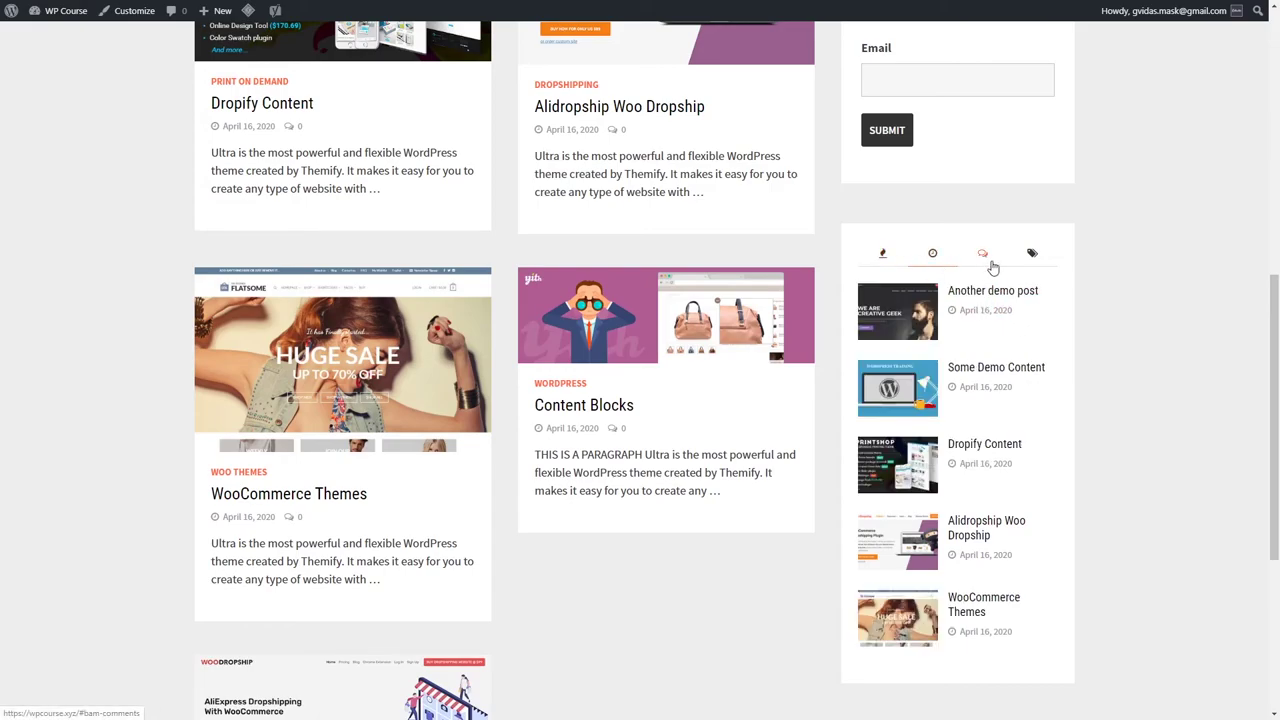
click(884, 254)
scroll(998, 418, up, 7)
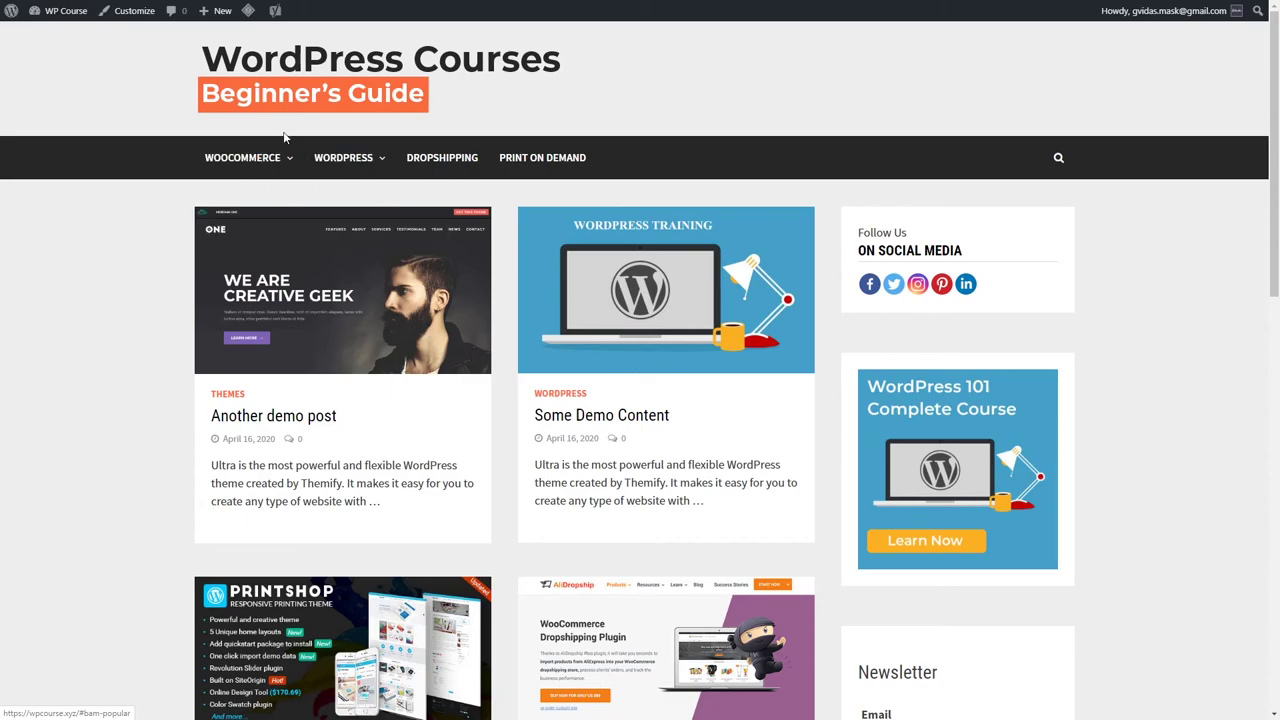
click(137, 17)
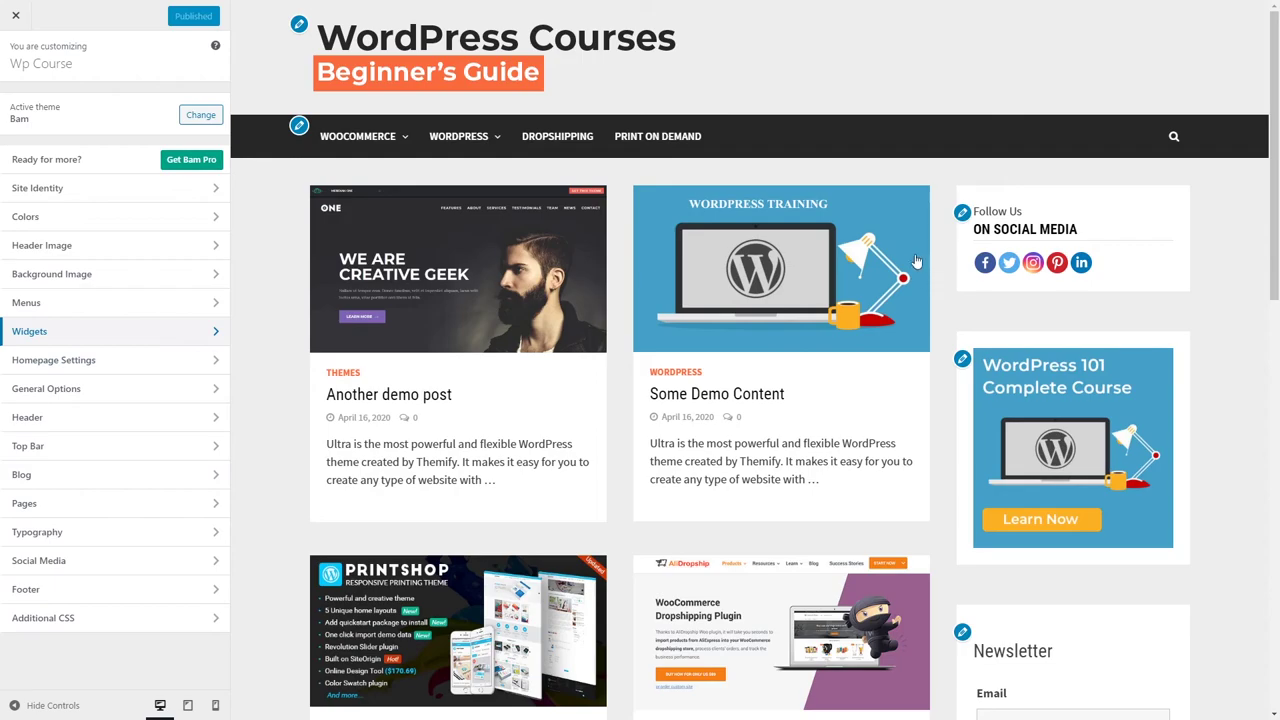
Apply the third Page Layout thumbnail to Pages in the Customizer
click(148, 504)
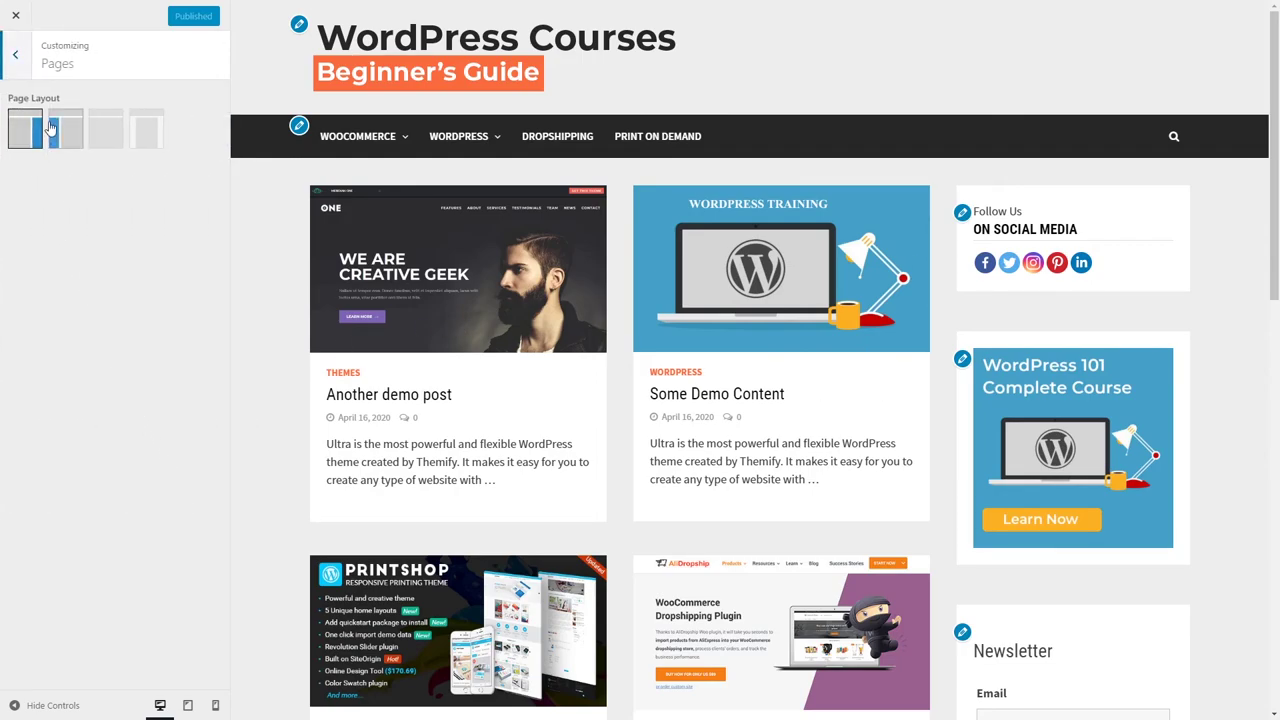
click(105, 132)
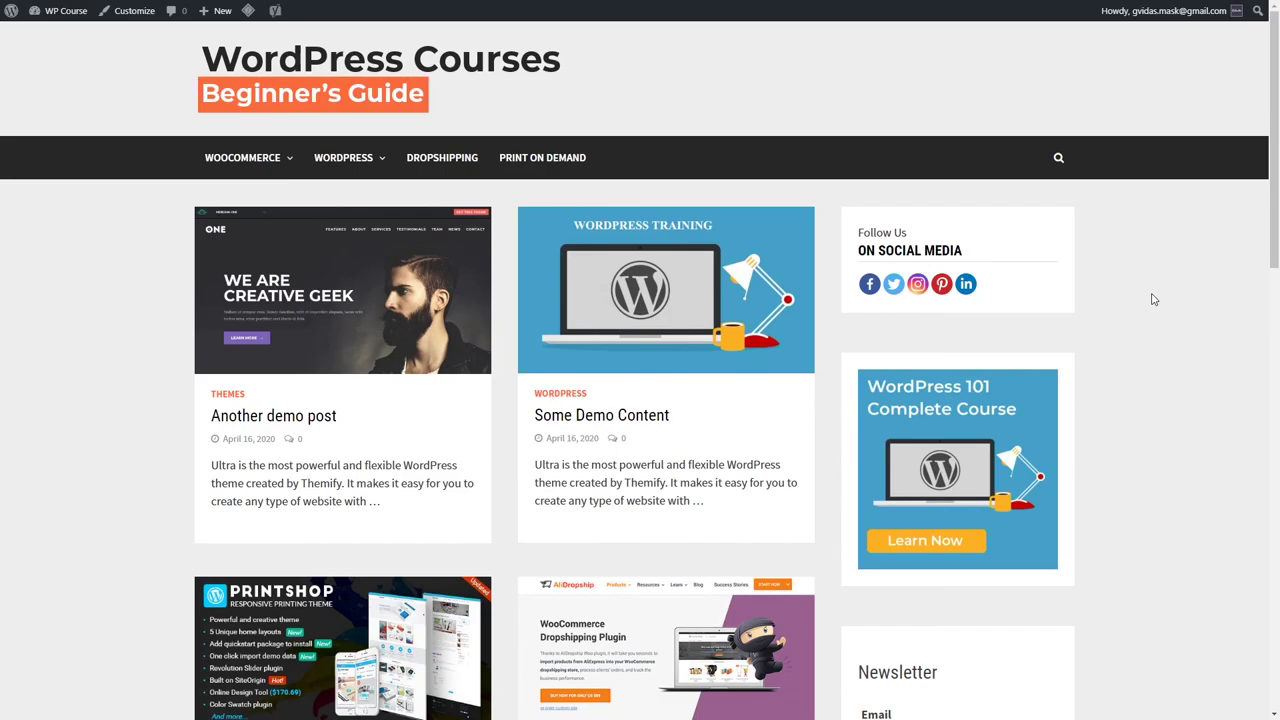
Submit the sidebar Newsletter form, then filter Ninja Forms Submissions to Newsletter (ID: 3)
scroll(1153, 299, down, 2)
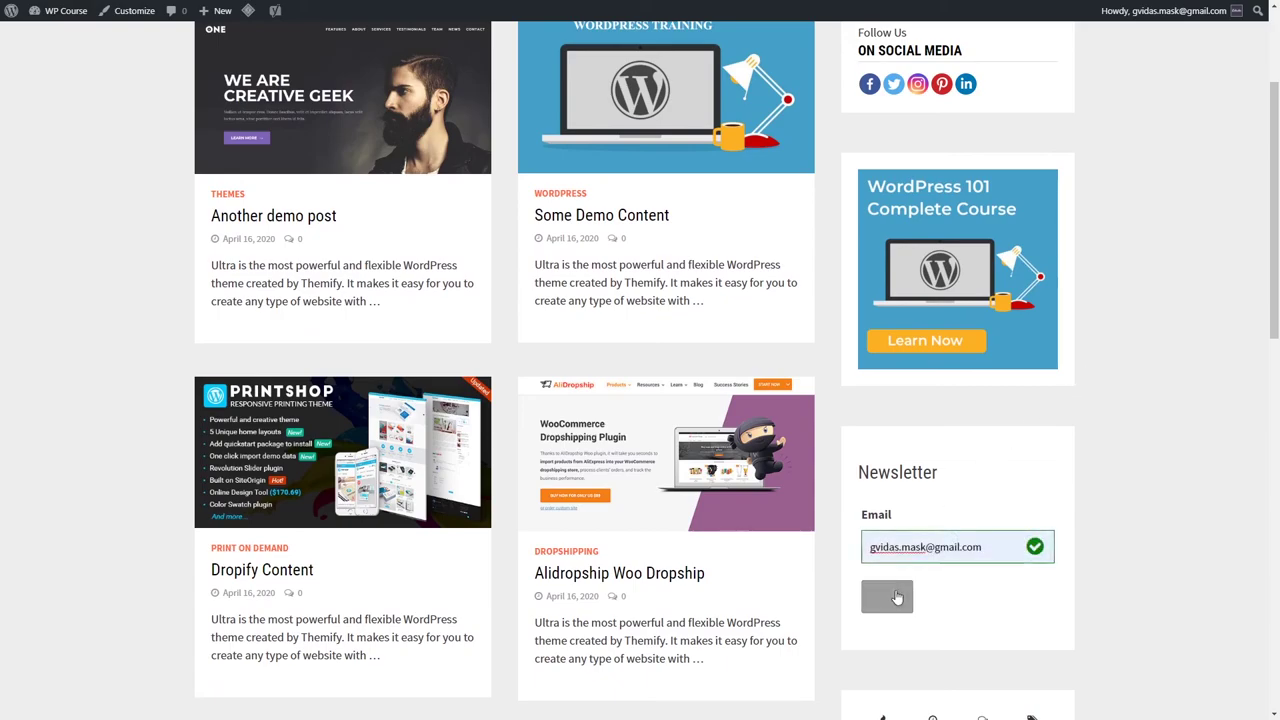
click(887, 597)
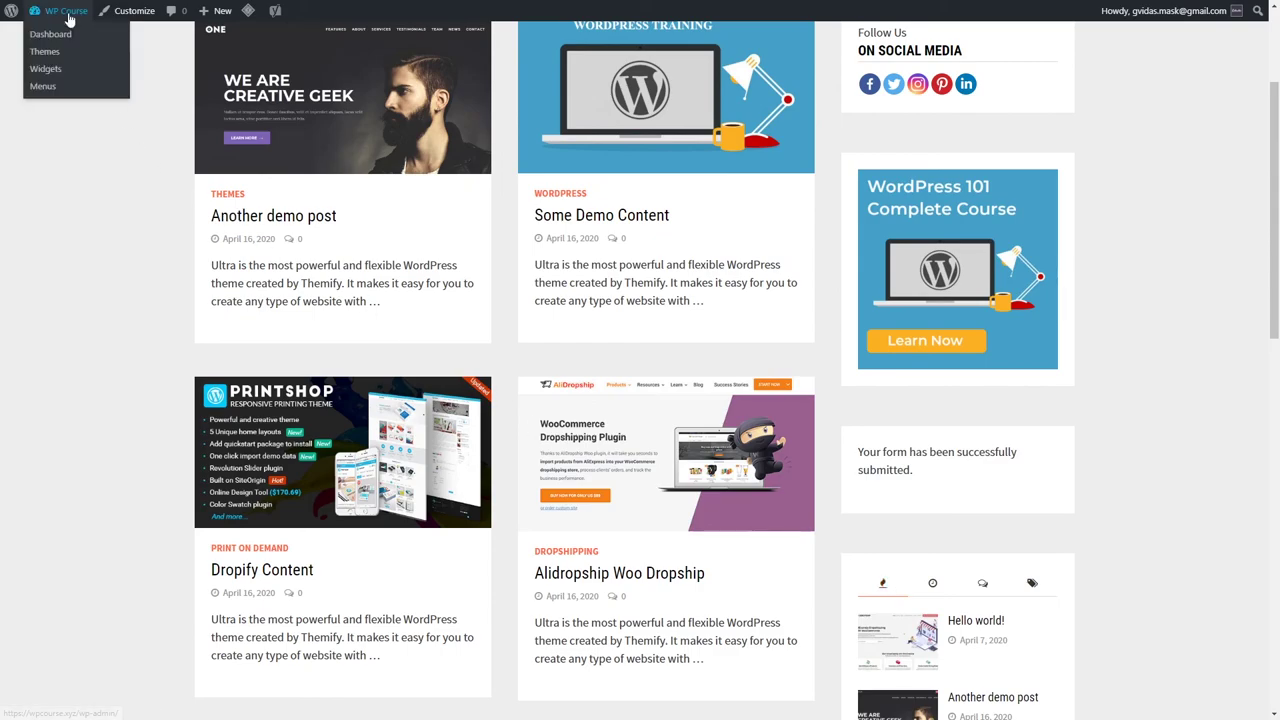
click(48, 33)
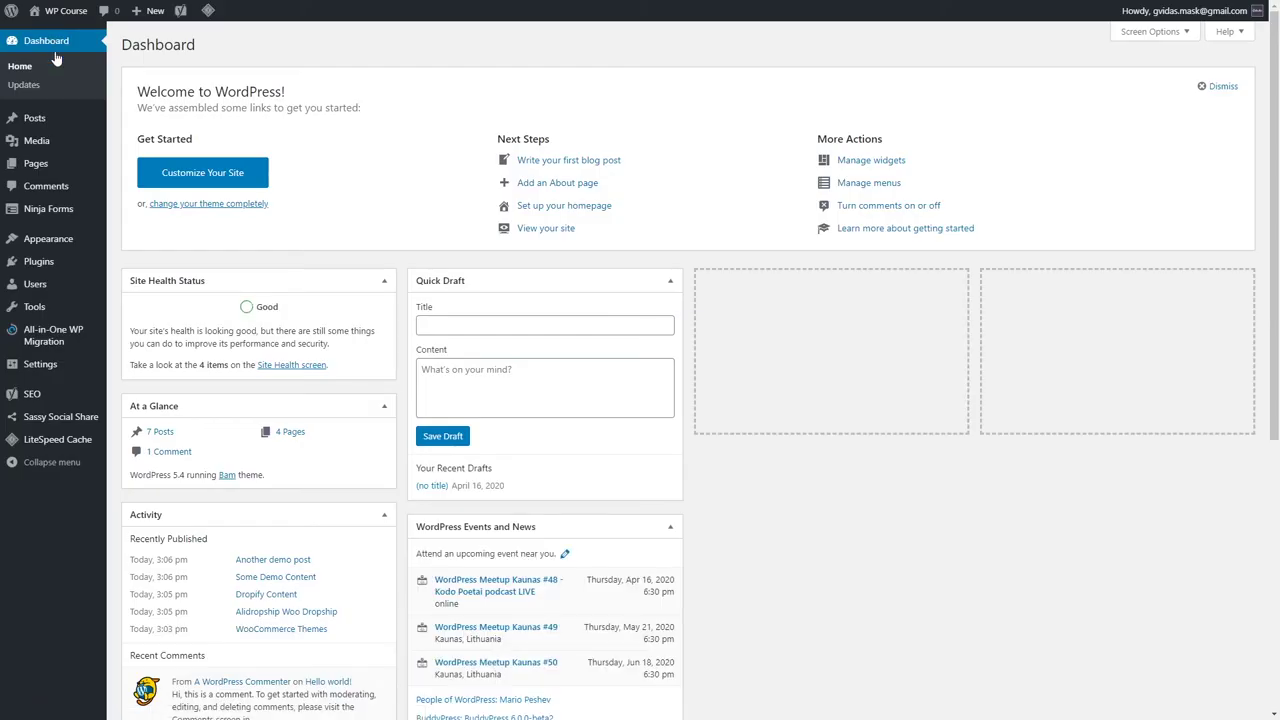
mouse_move(51, 209)
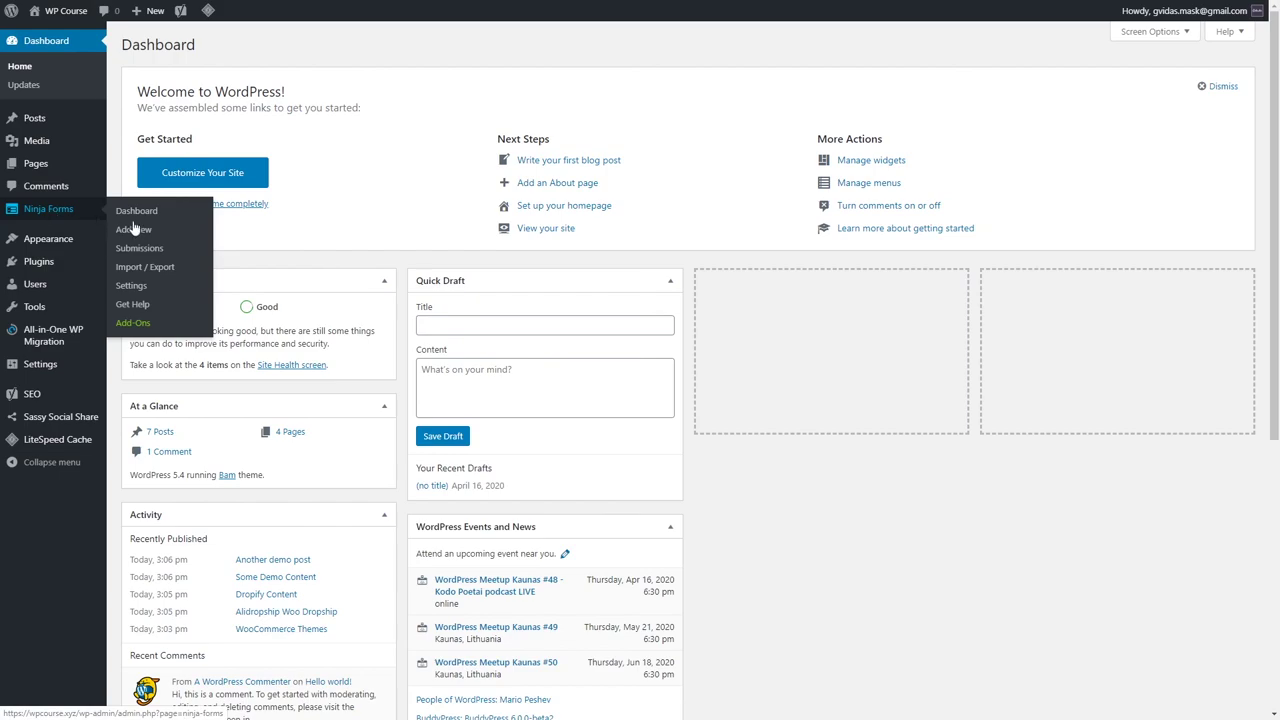
click(156, 250)
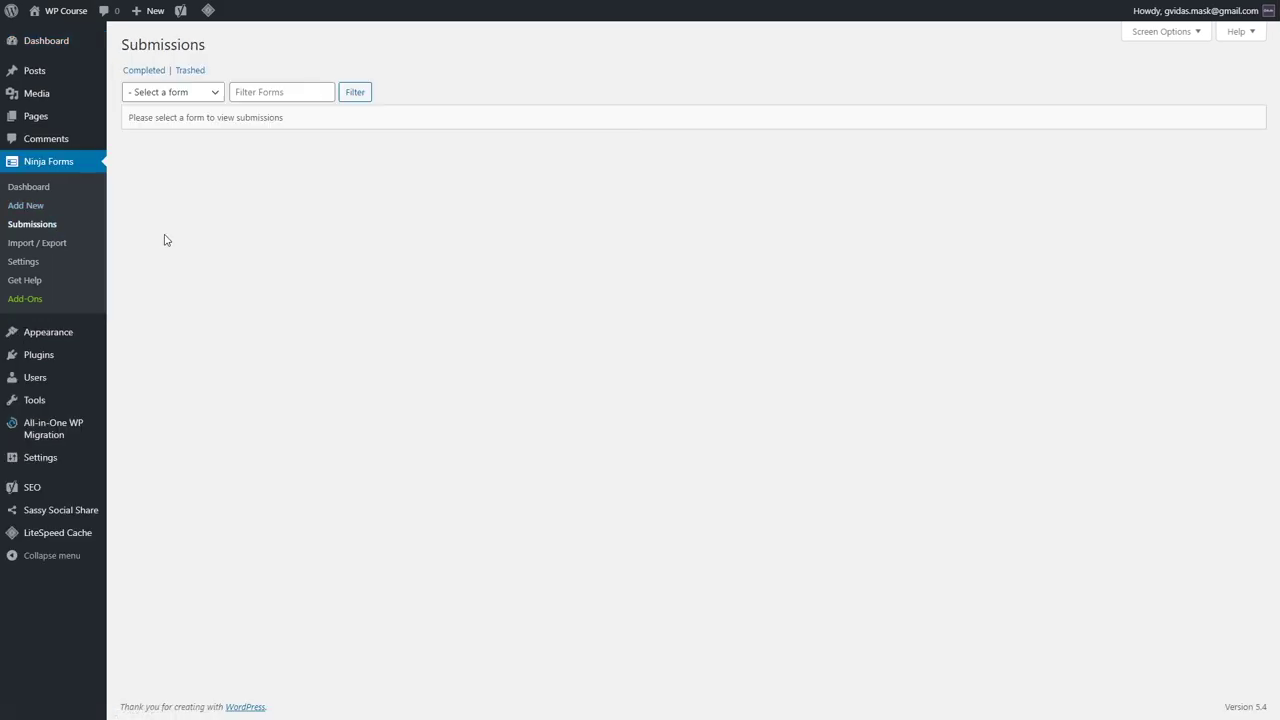
click(195, 92)
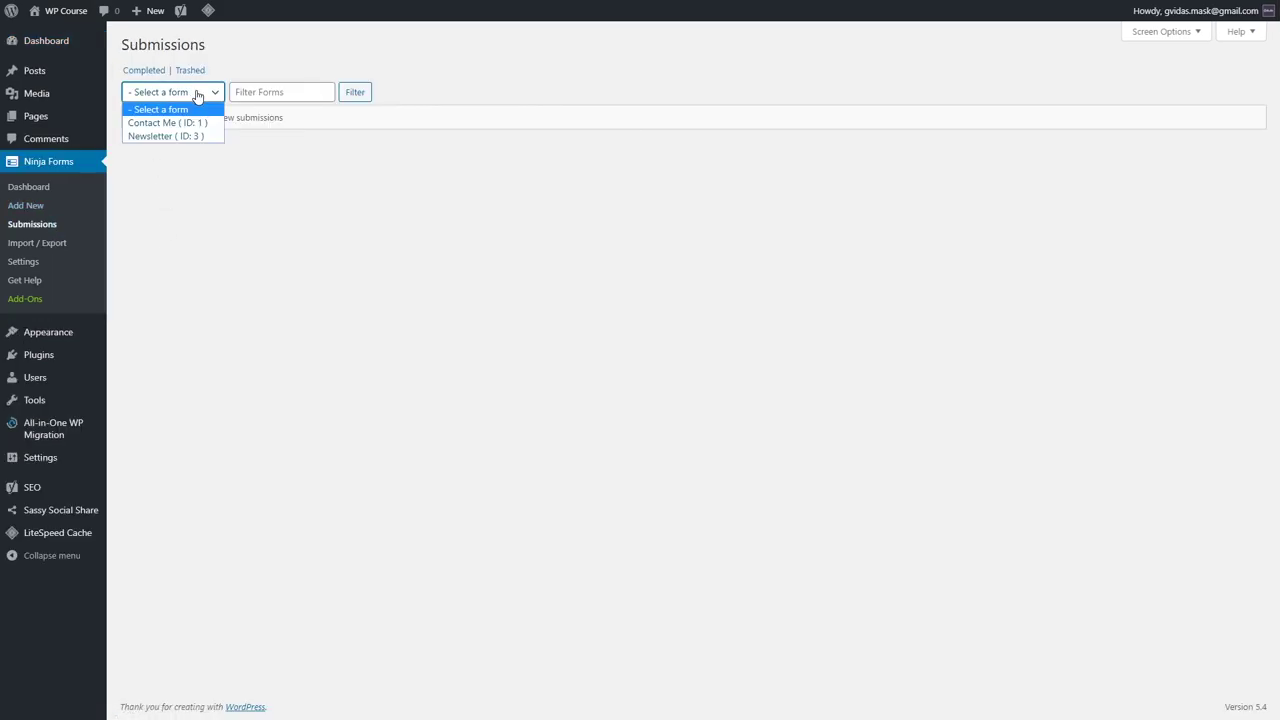
click(190, 138)
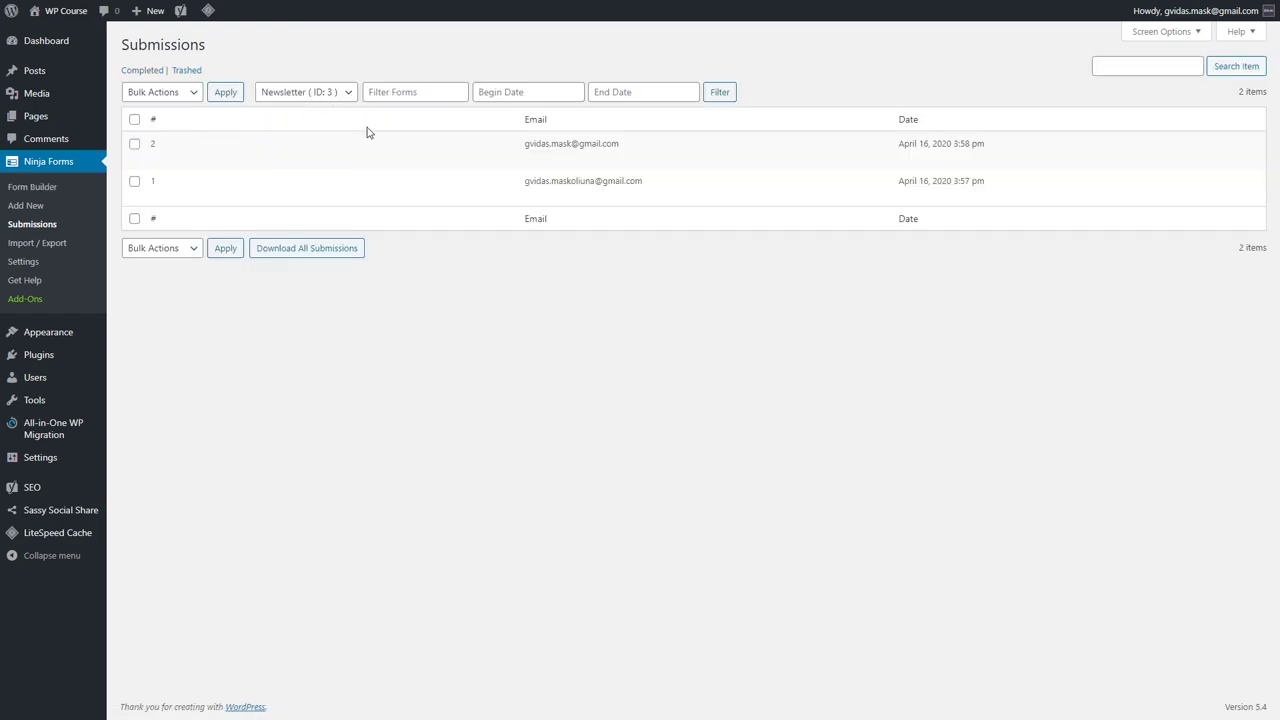